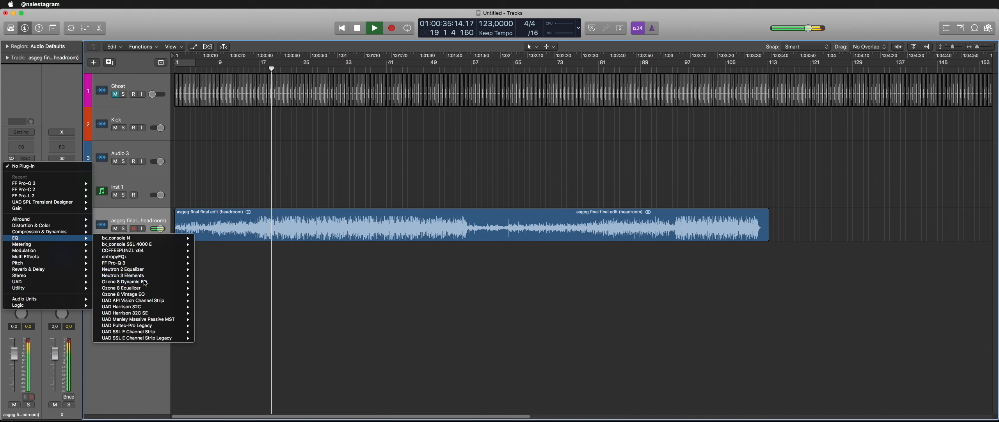
Insert Ozone 8 Dynamic EQ on the asgeg track, boost band 4 by about 1 dB near 5.6 kHz, and adjust bands 1 and 6.
drag(323, 38, 554, 101)
drag(587, 191, 640, 182)
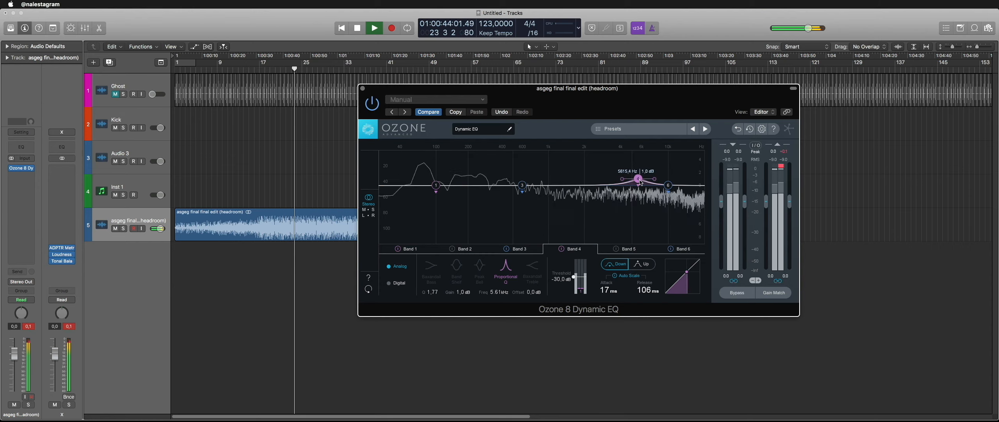
click(435, 185)
drag(434, 189, 438, 227)
drag(668, 184, 677, 166)
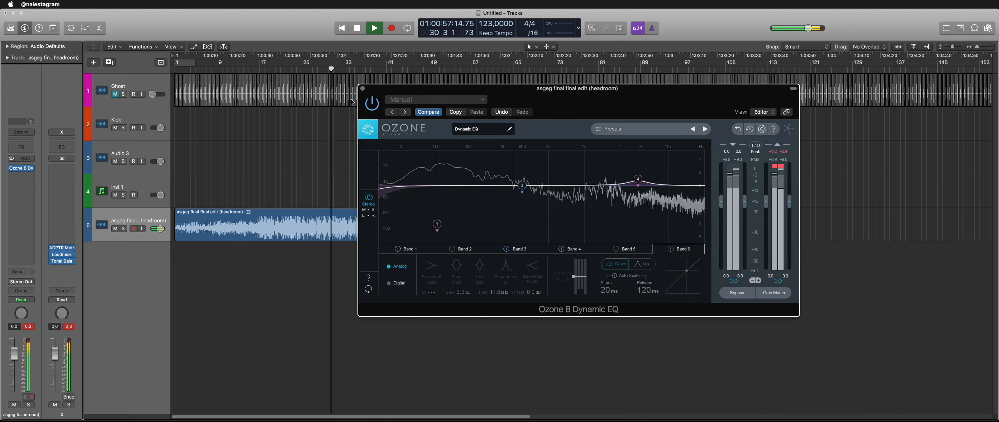
click(363, 88)
Insert a stereo UAD Manley Massive Passive MST equalizer after the Dynamic EQ on the asgeg track.
click(16, 185)
mouse_move(24, 295)
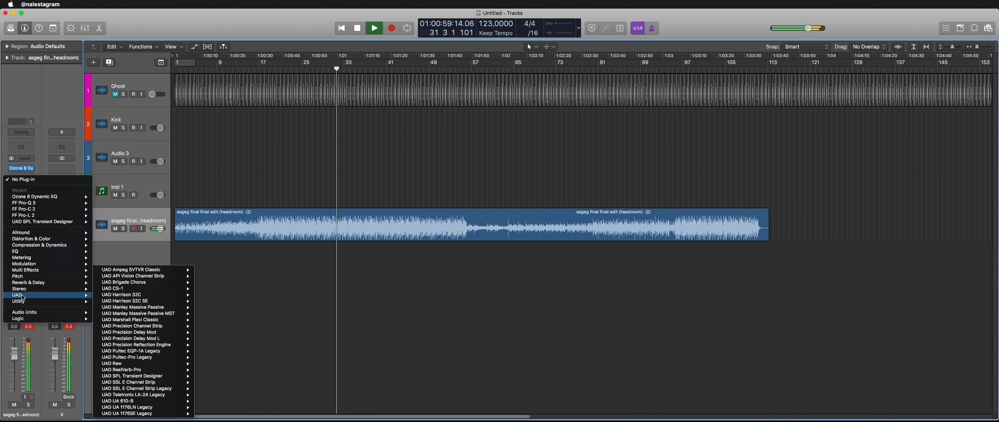
mouse_move(154, 315)
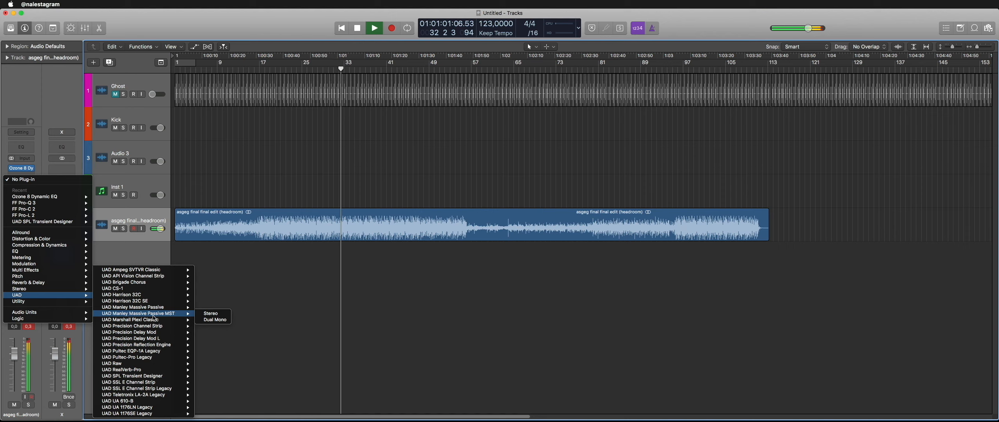
click(211, 313)
drag(245, 32, 569, 59)
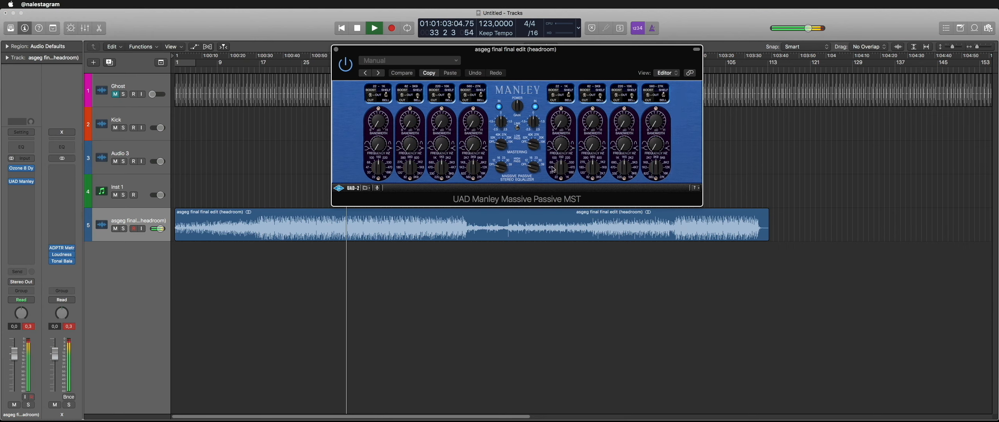
Adjust the Massive Passive's high-pass filter and boost its third band, tuning the band's frequency and gain.
drag(542, 164, 535, 148)
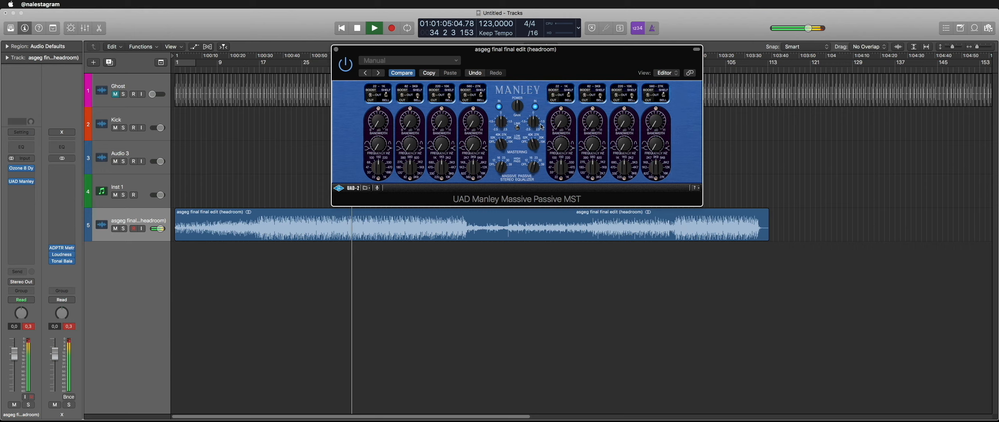
drag(484, 181, 542, 183)
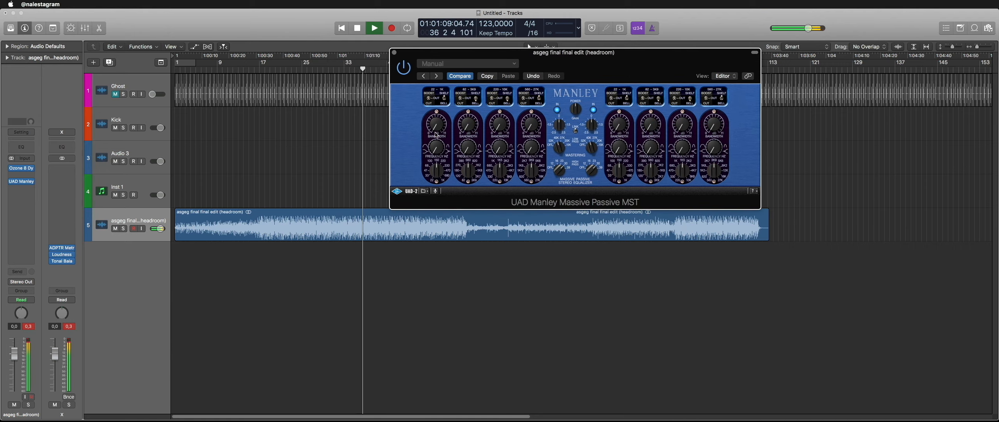
click(492, 94)
drag(533, 49, 649, 86)
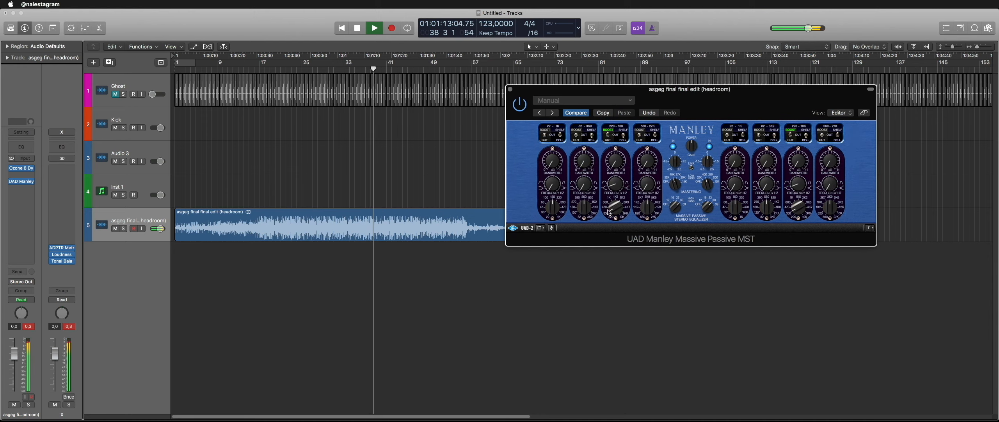
drag(615, 207, 624, 163)
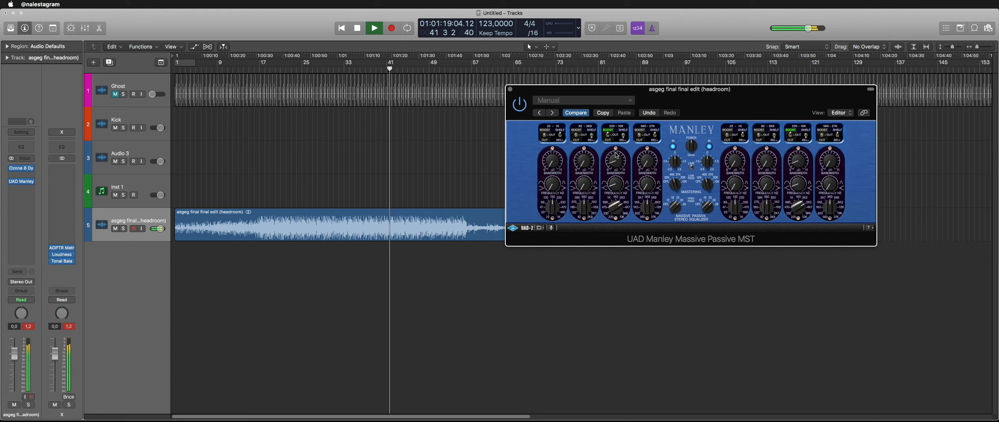
Set the Massive Passive's fourth band to boost and adjust its frequency and gain.
drag(642, 205, 647, 198)
drag(648, 162, 647, 141)
click(640, 135)
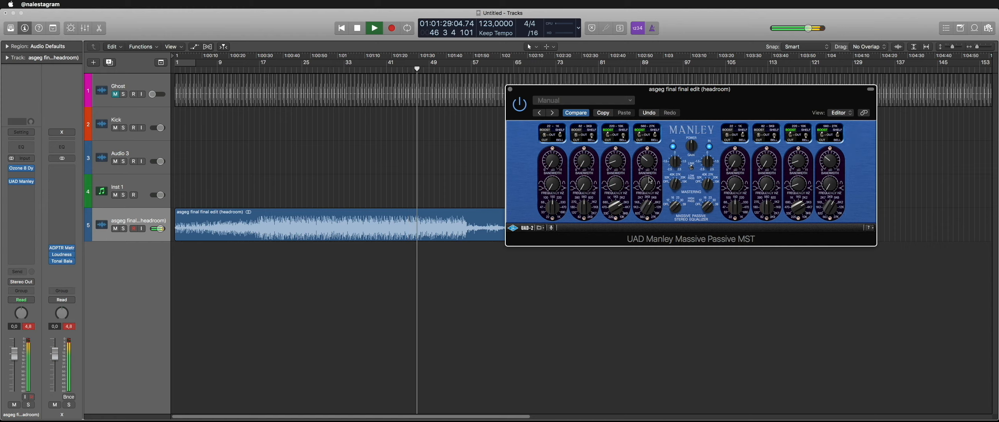
Check the mix against the Bass Heavy target in Tonal Balance Control and restart playback around bar 35.
click(62, 261)
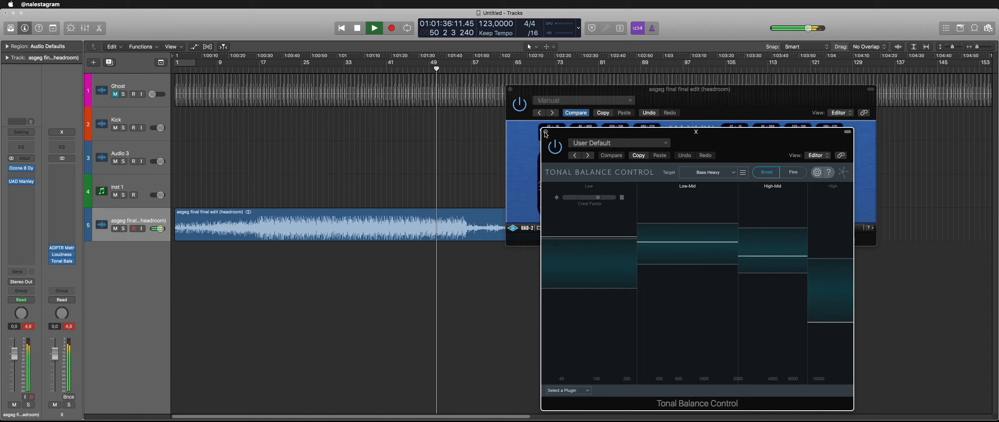
click(545, 133)
click(360, 69)
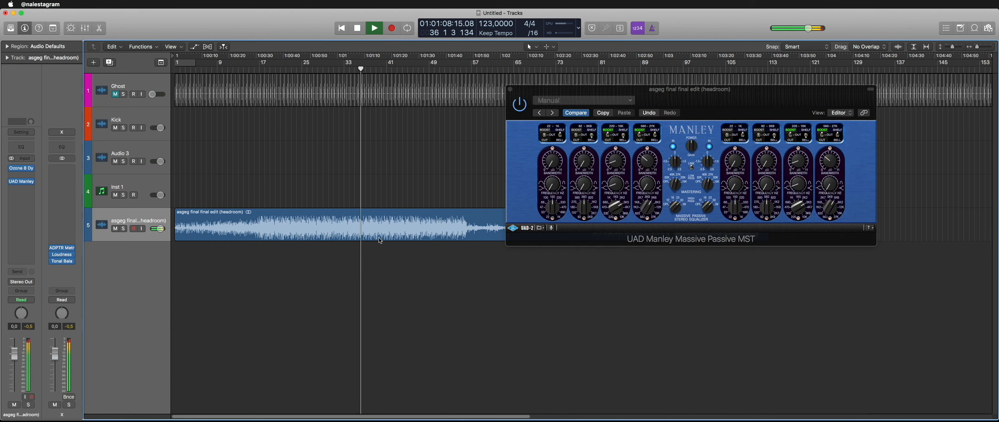
Insert a second Ozone 8 Dynamic EQ after the Massive Passive and cut band 6 by 2.0 dB at 4.69 kHz.
click(30, 194)
click(225, 206)
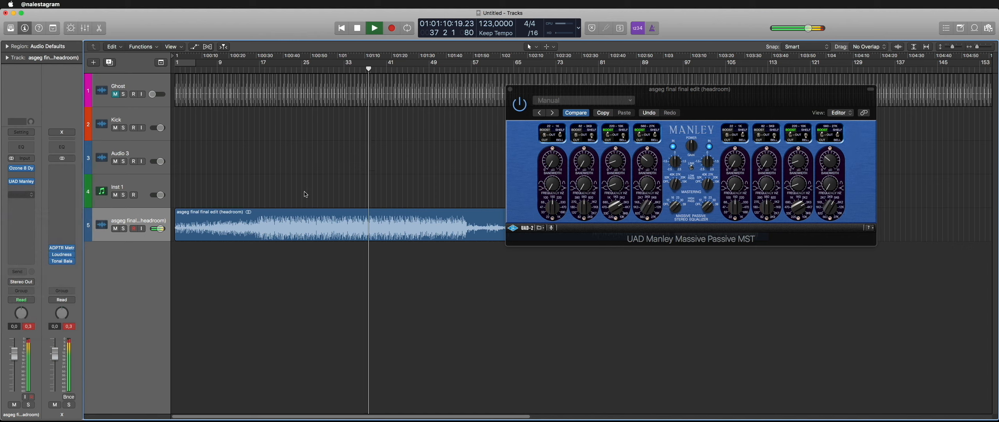
mouse_move(283, 119)
mouse_down()
mouse_move(257, 127)
mouse_move(277, 133)
mouse_up()
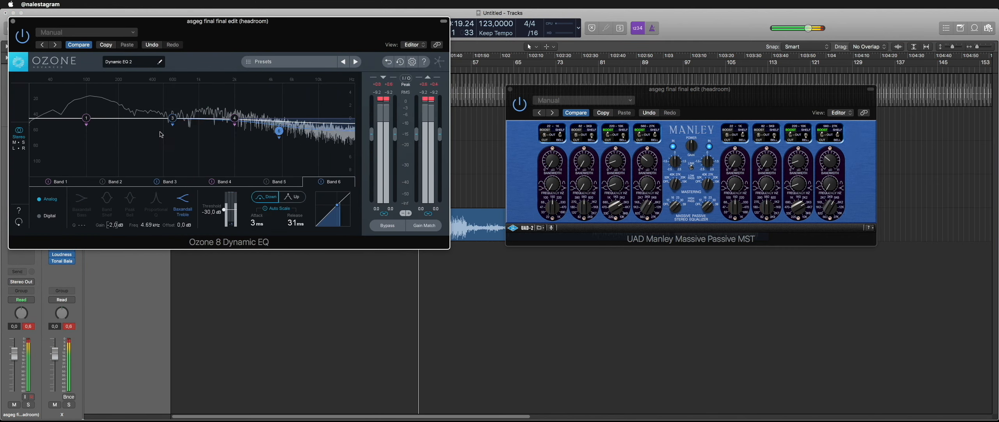
drag(228, 21, 286, 29)
Arrange Tonal Balance Control beside the second Dynamic EQ and replay from bar 17 to compare the tonal balance.
click(62, 261)
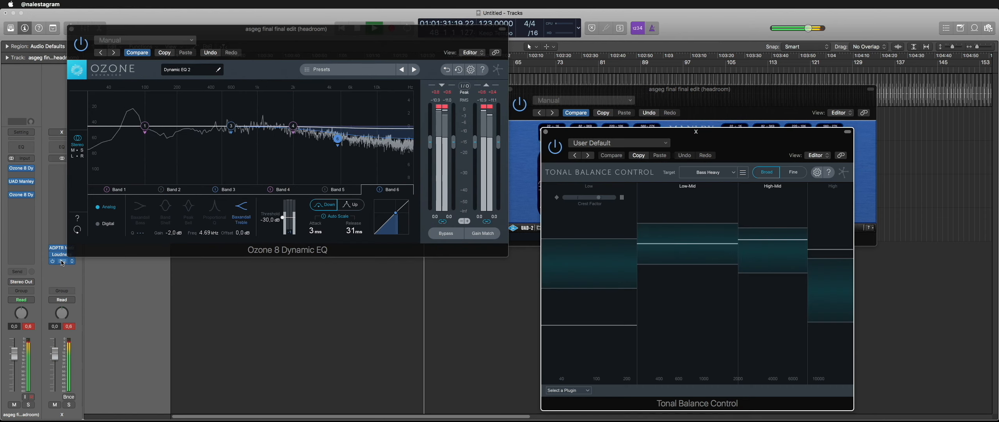
drag(250, 29, 335, 270)
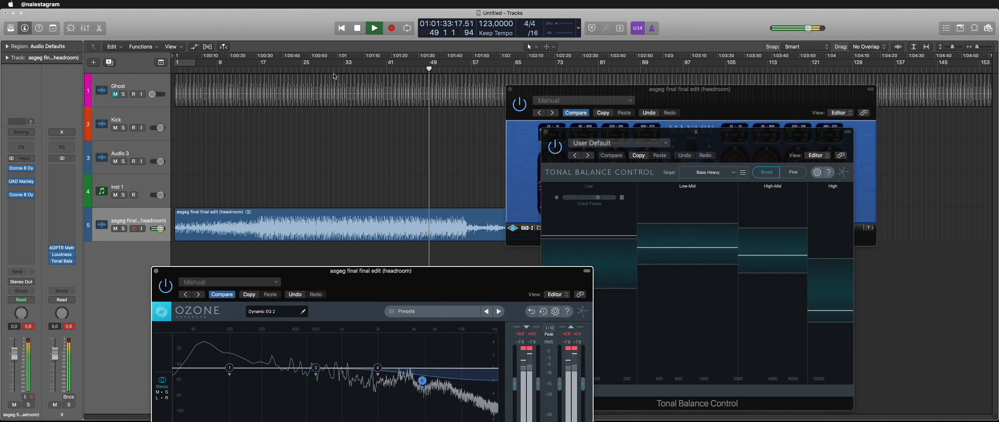
click(260, 69)
drag(406, 281, 408, 249)
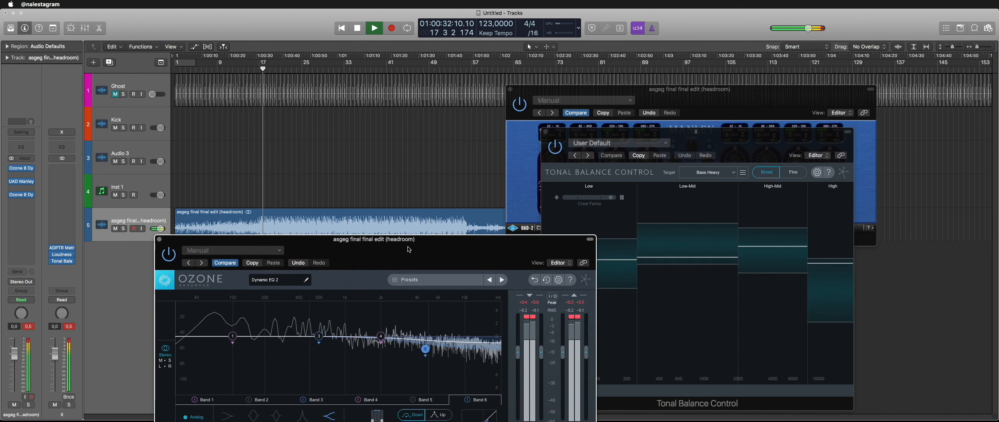
drag(729, 138, 733, 134)
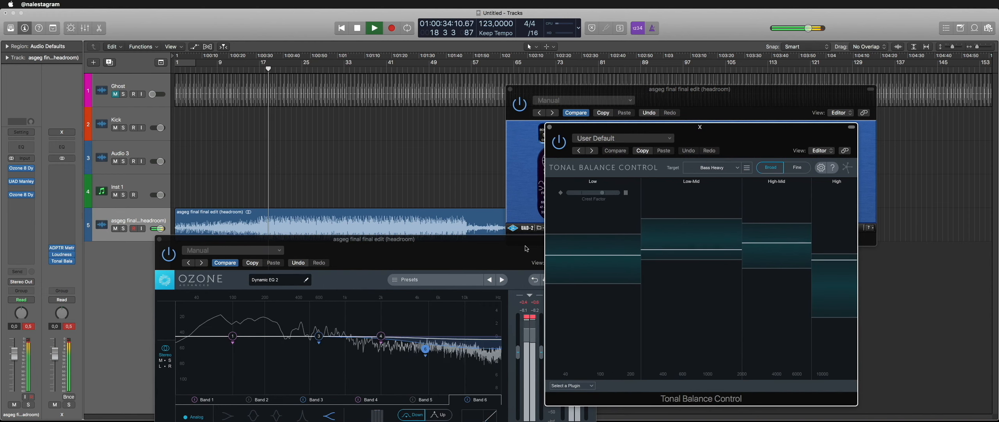
drag(369, 264, 391, 240)
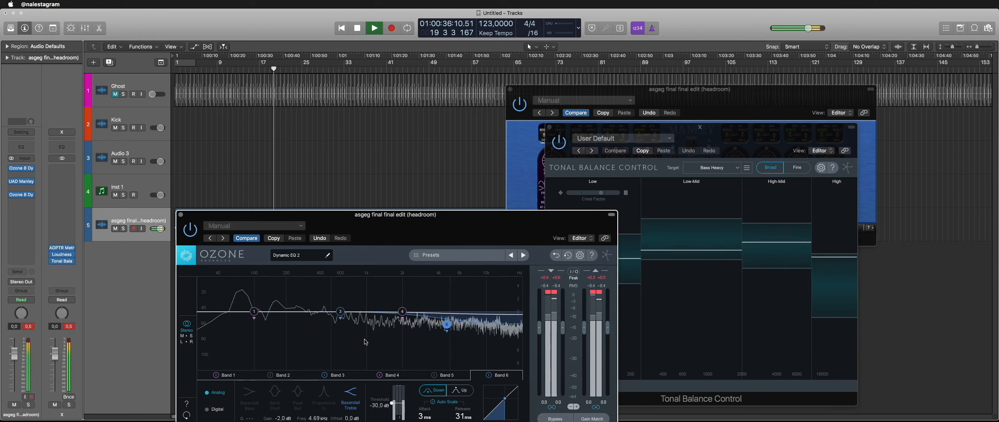
Close the second Dynamic EQ and make minor tweaks to the other two Massive Passive bands.
key(super+w)
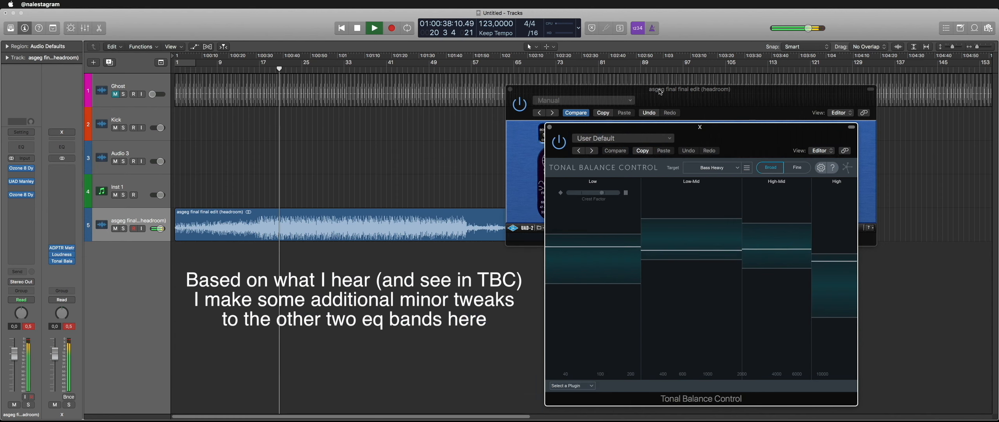
click(525, 192)
drag(582, 183, 585, 219)
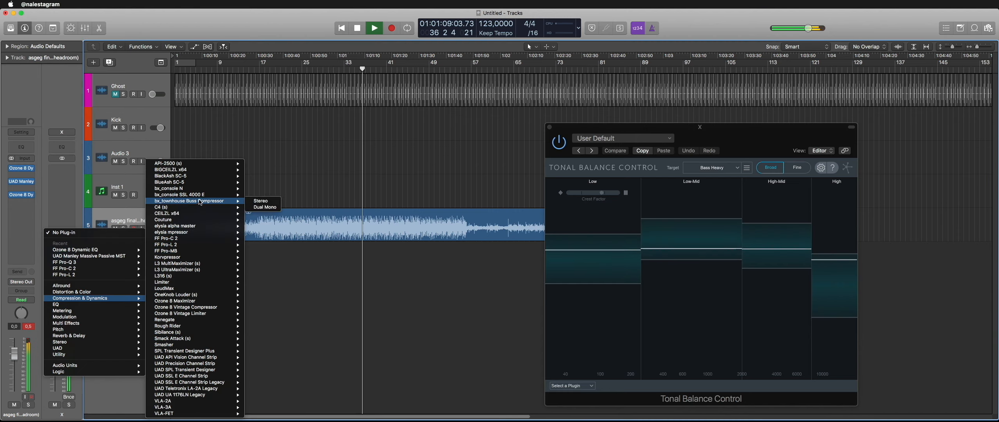
Insert Ozone 8 Maximizer on the X bus and load its Transient preset.
mouse_move(193, 360)
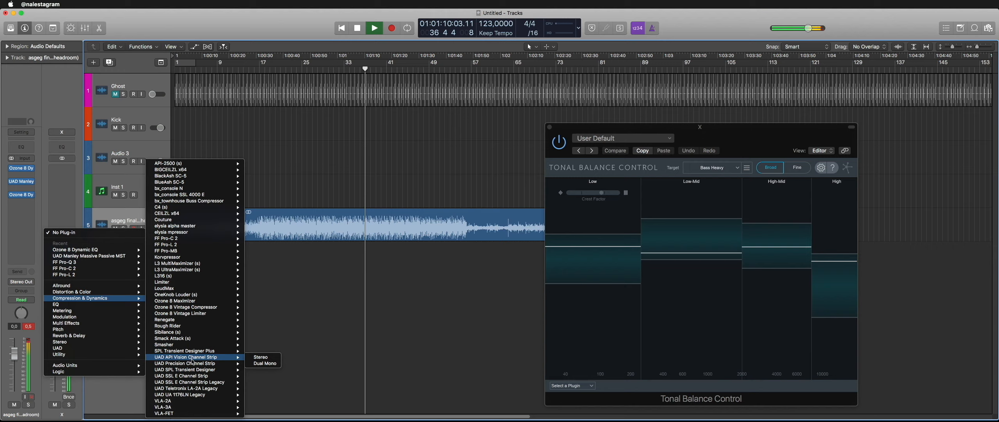
click(176, 301)
click(86, 32)
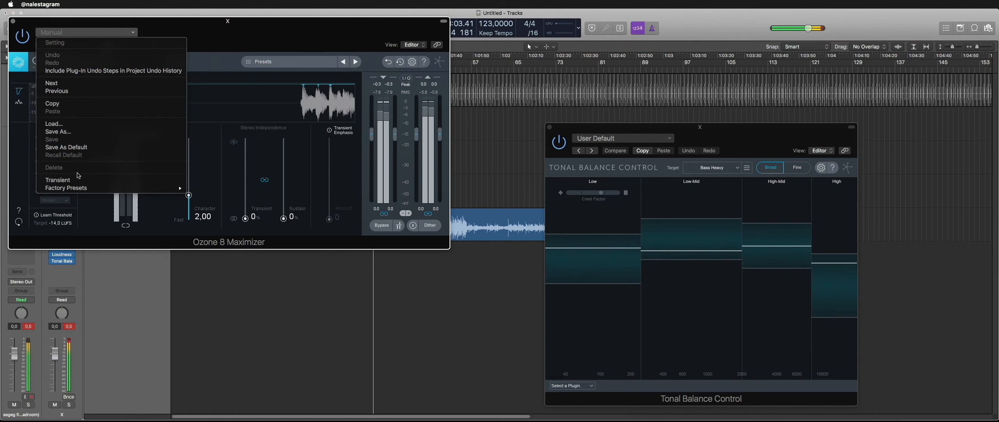
click(117, 179)
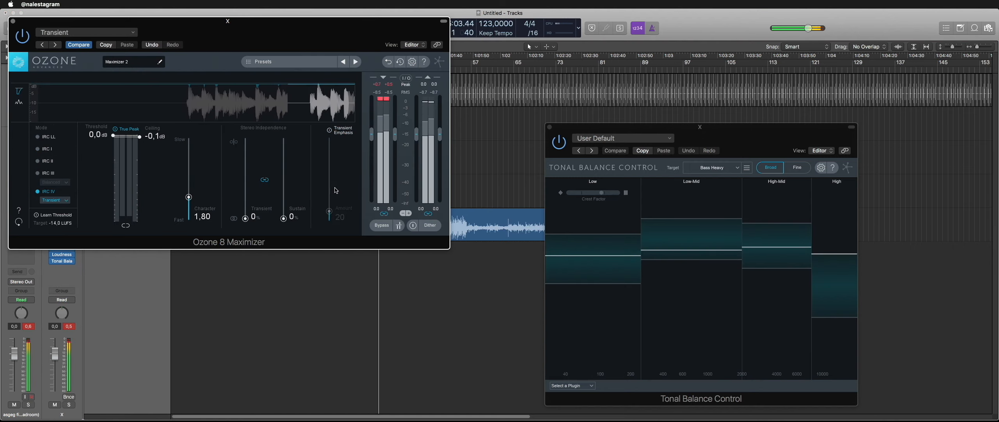
Try a Maximizer threshold of -3.5 dB and slightly lower while watching the Loudness Meter.
drag(96, 134, 98, 174)
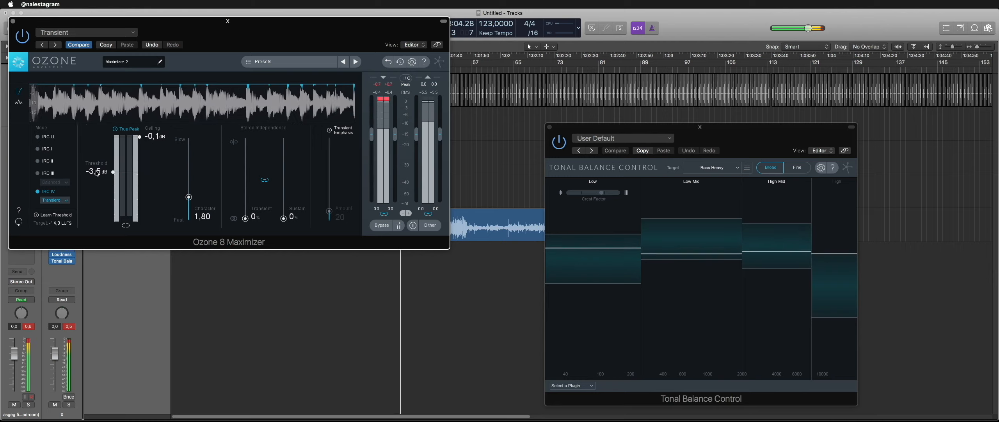
drag(202, 38, 497, 68)
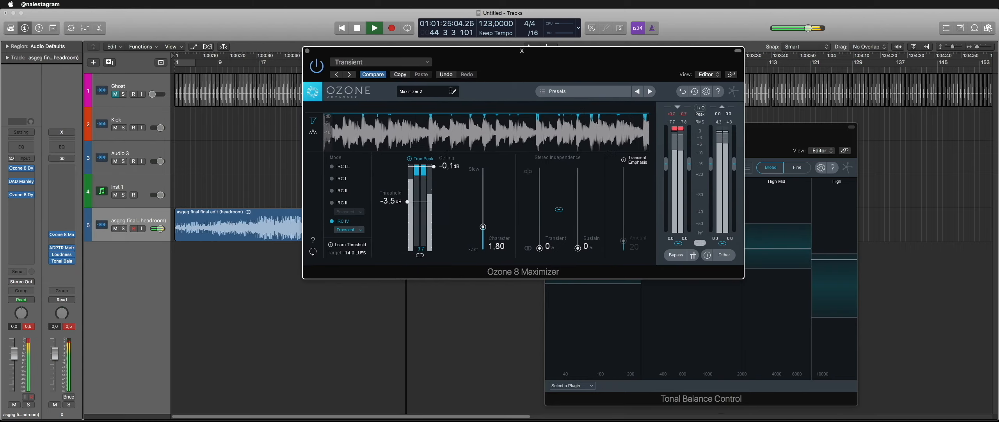
click(64, 256)
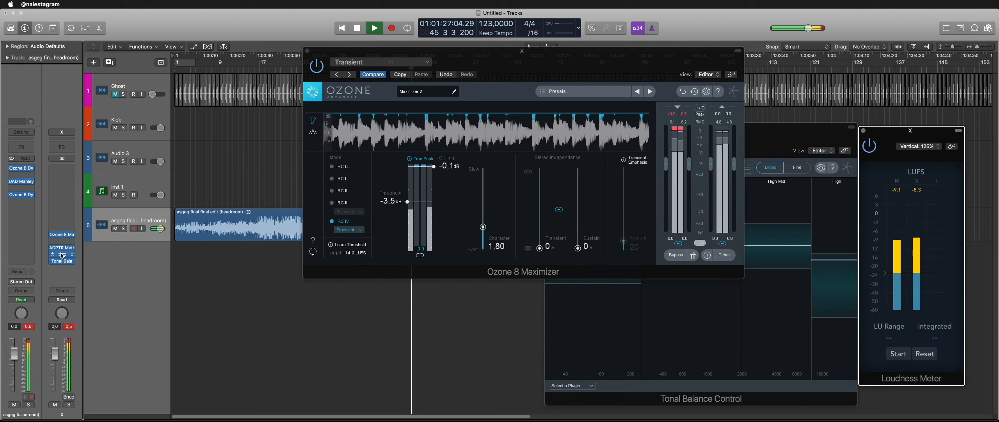
drag(400, 207, 398, 219)
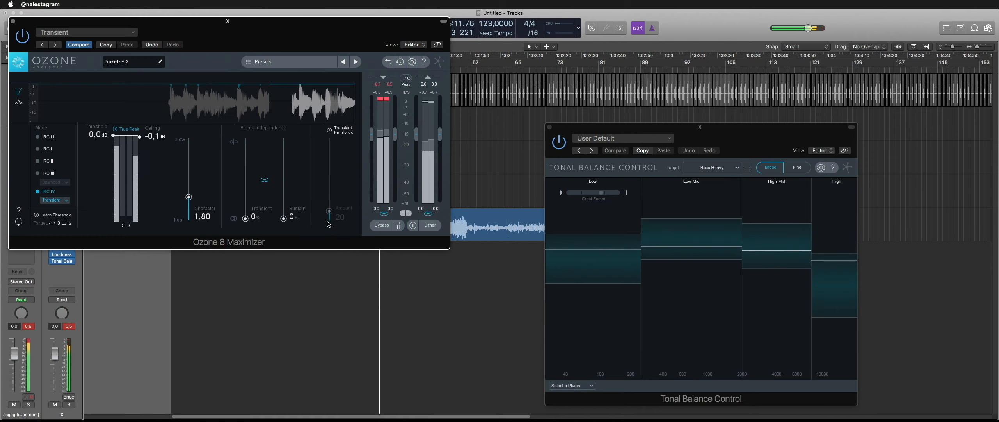
Lower the Maximizer's threshold to -3.5 dB and fine-tune it further downward against the Loudness Meter.
drag(97, 134, 97, 174)
drag(217, 39, 512, 68)
click(61, 254)
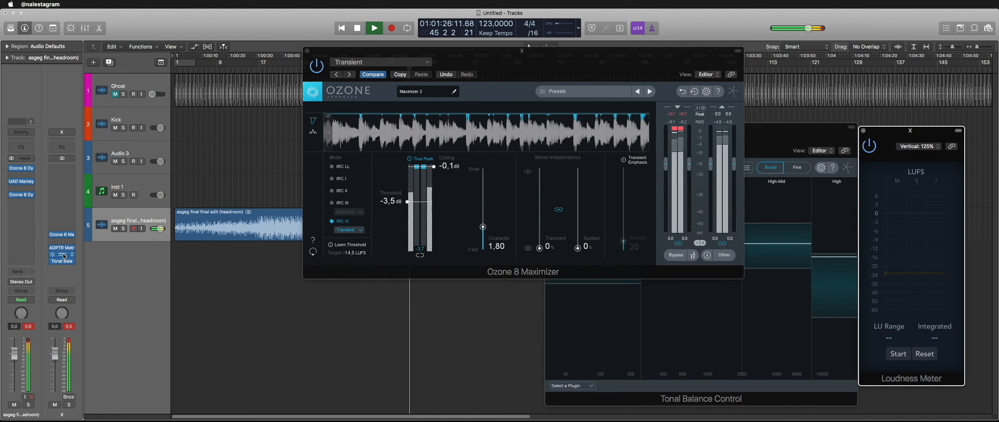
drag(398, 205, 398, 217)
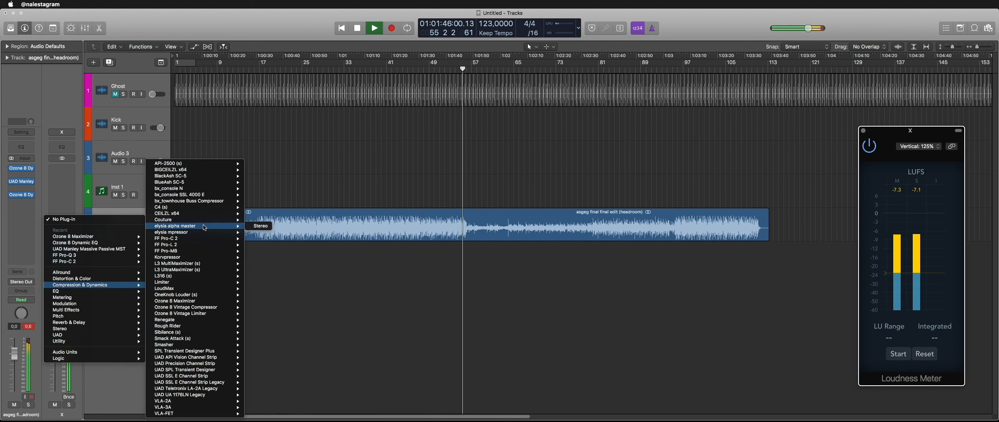
Insert a stereo elysia alpha master compressor before the Maximizer on the X bus and reposition its window.
click(252, 225)
drag(352, 20, 370, 80)
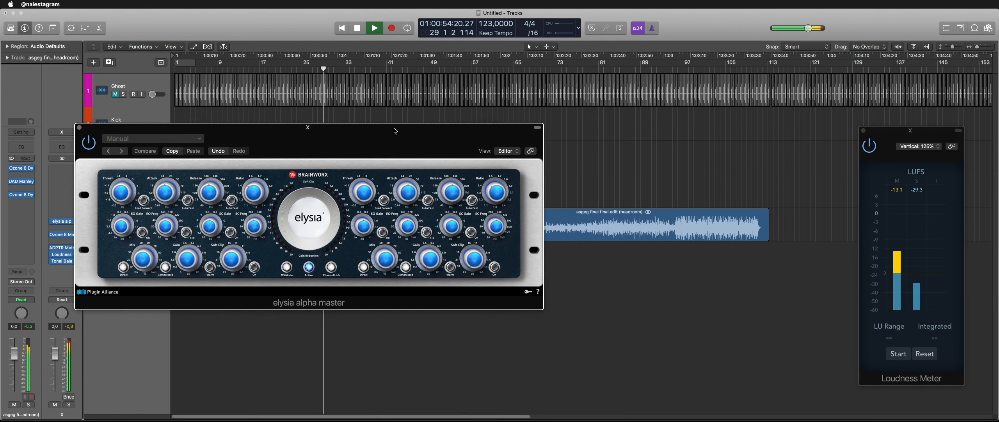
drag(395, 131, 461, 95)
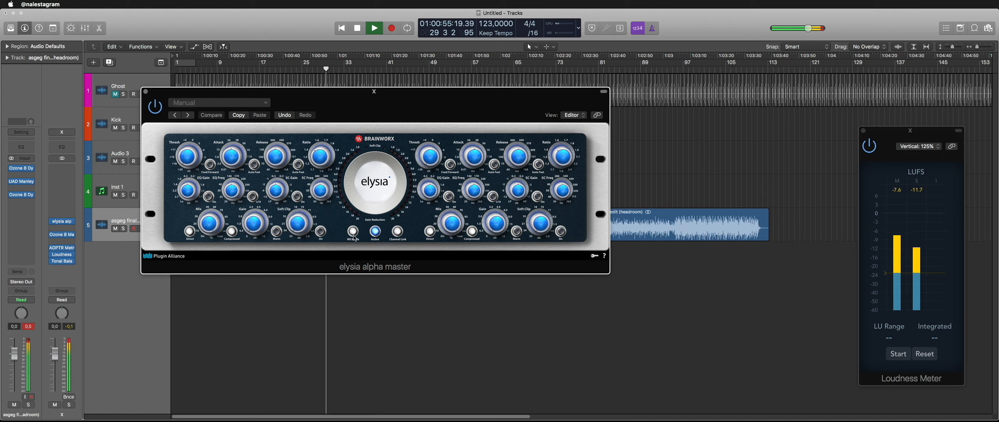
Toggle the elysia alpha master's channel link and adjust the second channel's threshold.
click(397, 231)
mouse_move(432, 162)
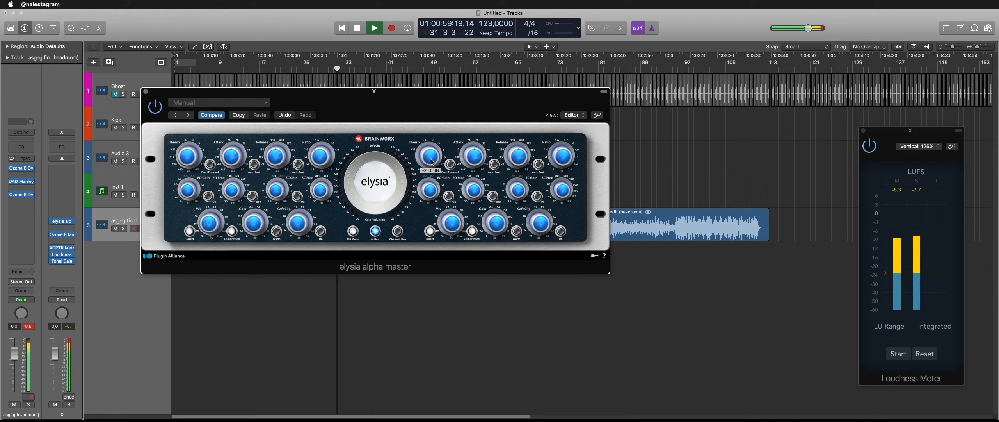
drag(432, 162, 437, 94)
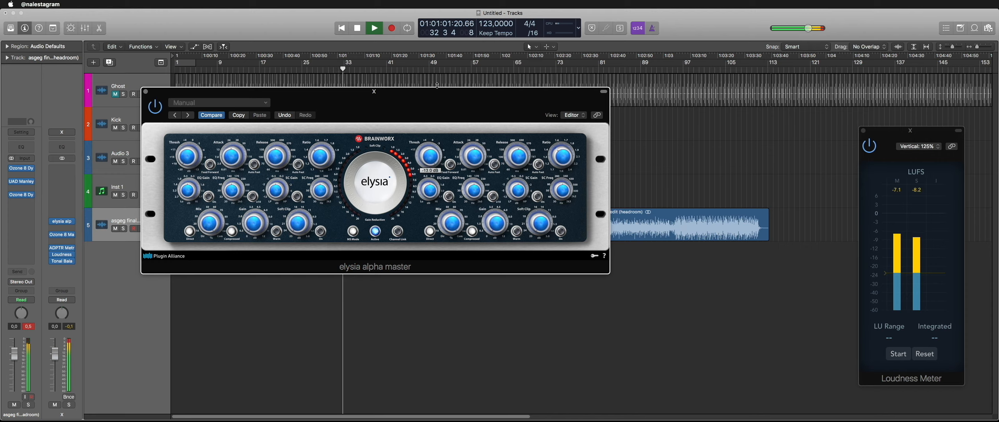
drag(433, 158, 431, 195)
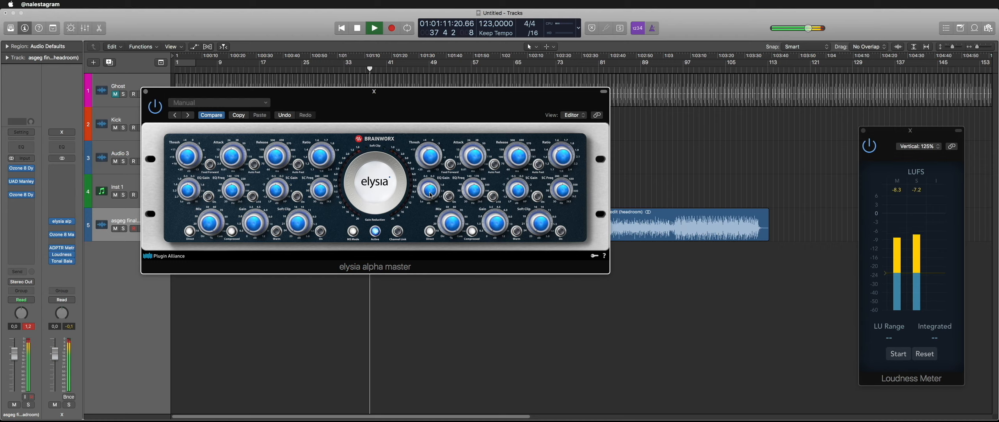
Fine-tune both channel thresholds on the elysia alpha master for very light mid/side compression, and close its window.
mouse_move(189, 156)
mouse_down()
mouse_move(190, 126)
mouse_move(181, 163)
mouse_up()
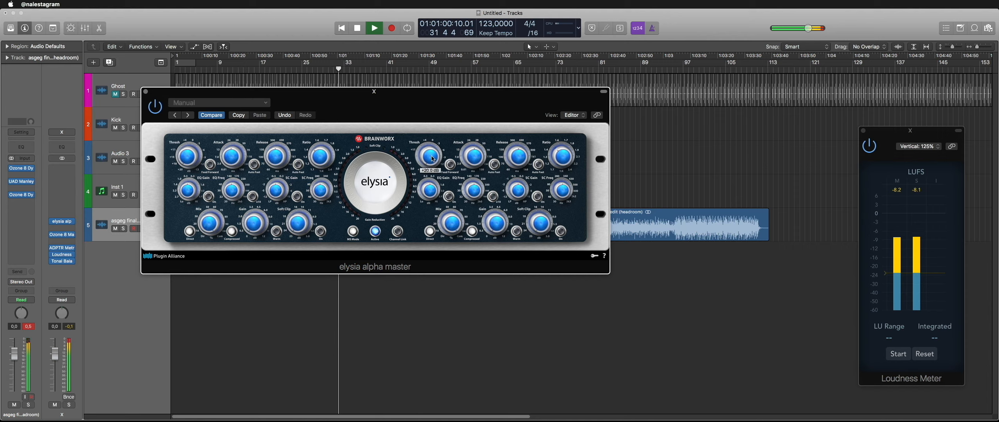
drag(435, 124, 436, 79)
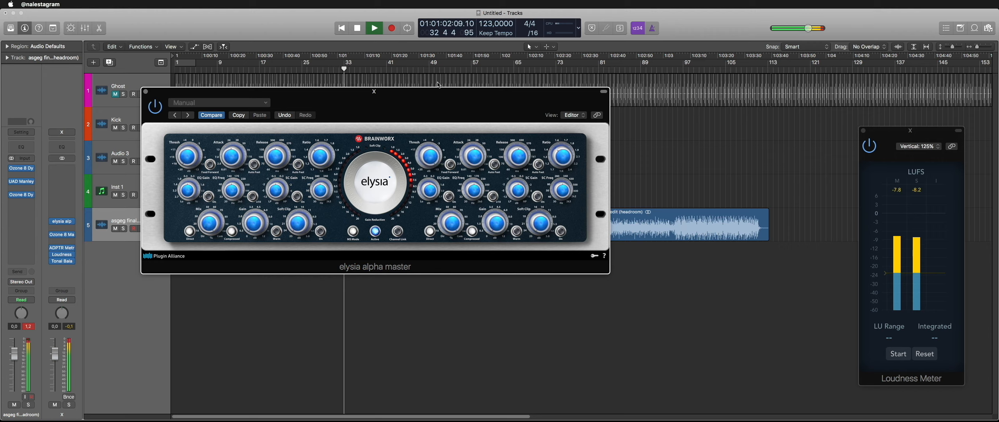
drag(431, 161, 431, 194)
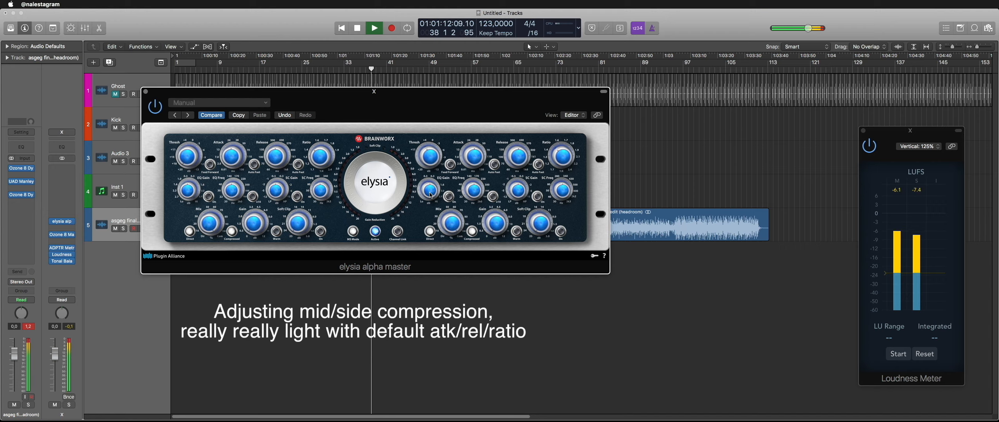
drag(183, 162, 191, 137)
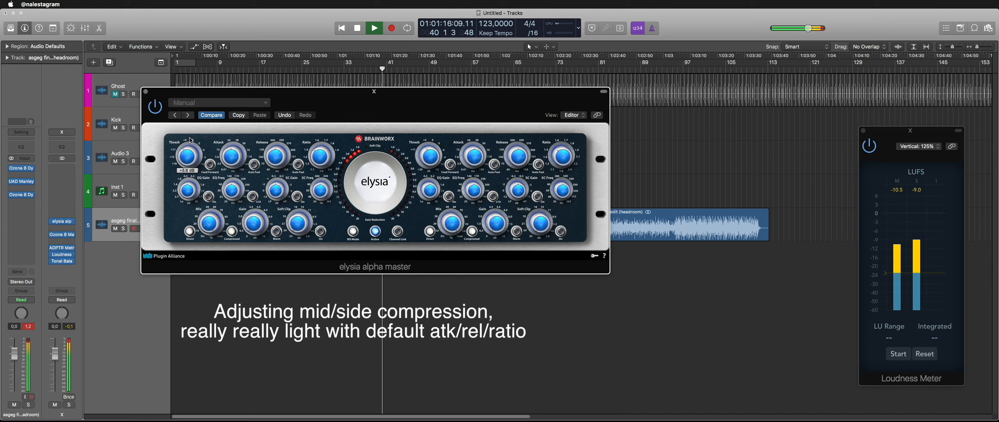
drag(191, 136, 190, 153)
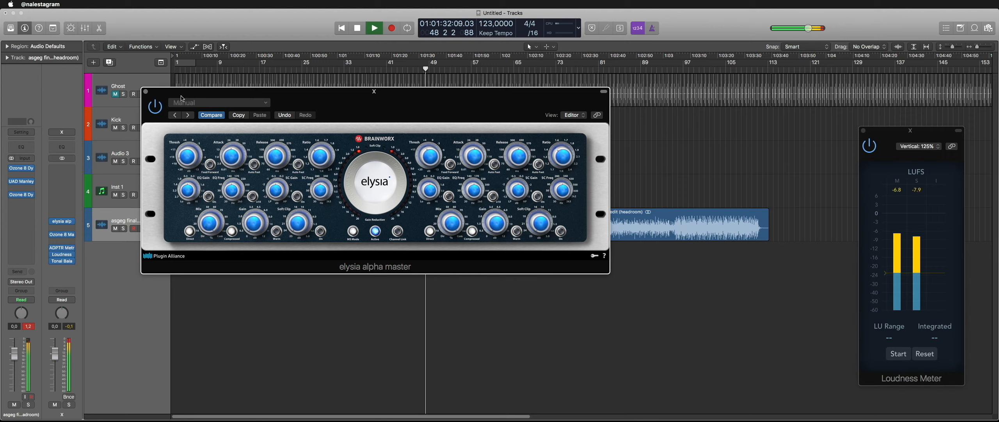
click(146, 92)
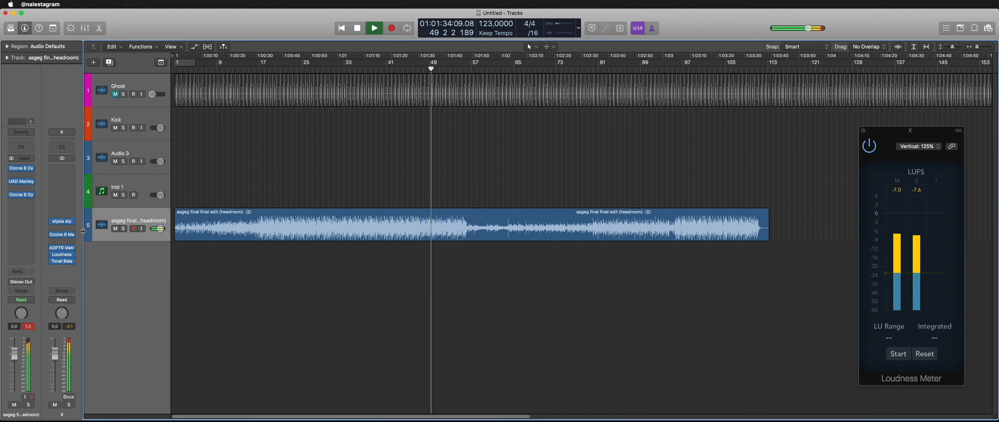
Move the elysia alpha master to a higher insert slot on the X bus, leaving free slots before the Maximizer.
click(70, 221)
click(66, 210)
drag(64, 221, 64, 195)
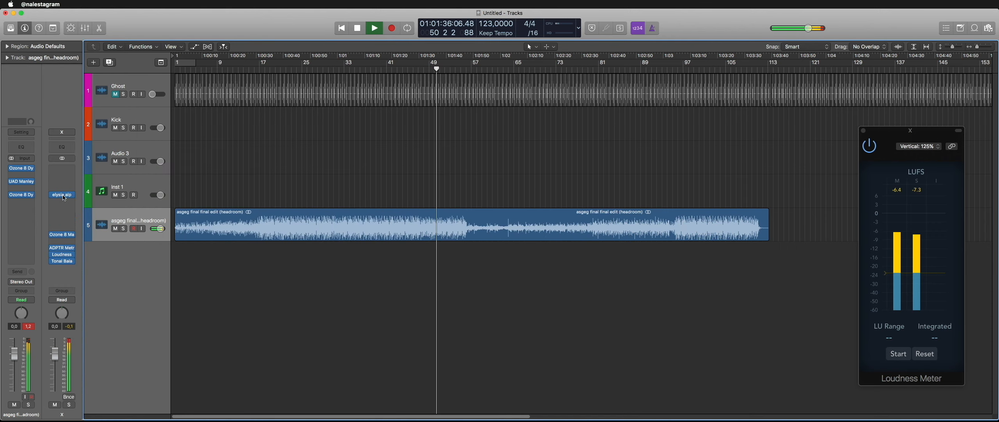
Insert Ozone 8 Imager on the X bus after the elysia alpha master and check the track briefly in mono.
click(65, 209)
mouse_move(78, 316)
mouse_move(184, 362)
click(234, 363)
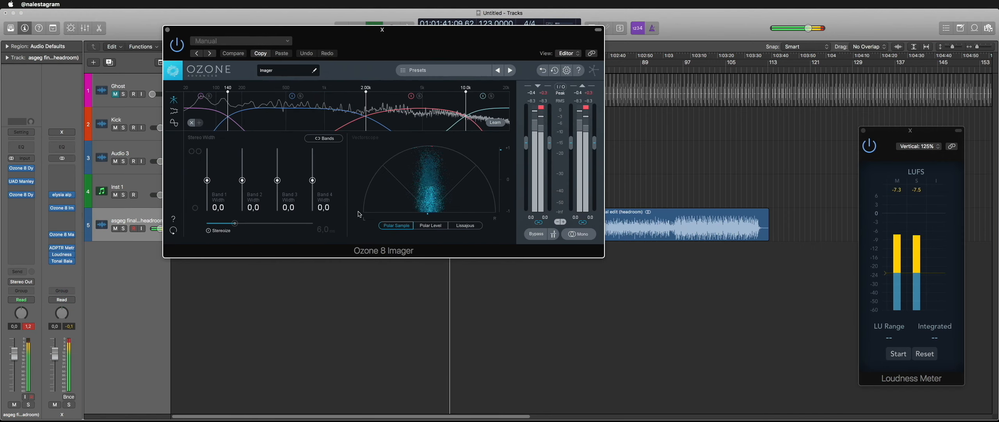
click(578, 233)
click(579, 234)
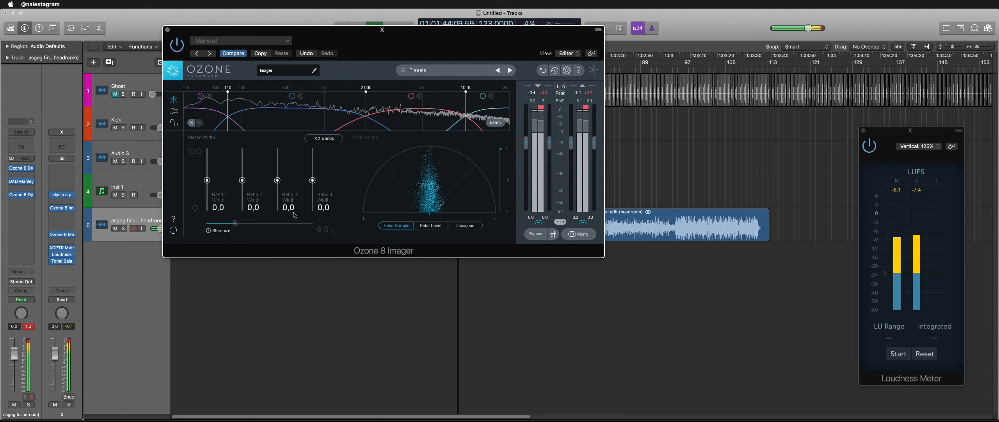
click(168, 30)
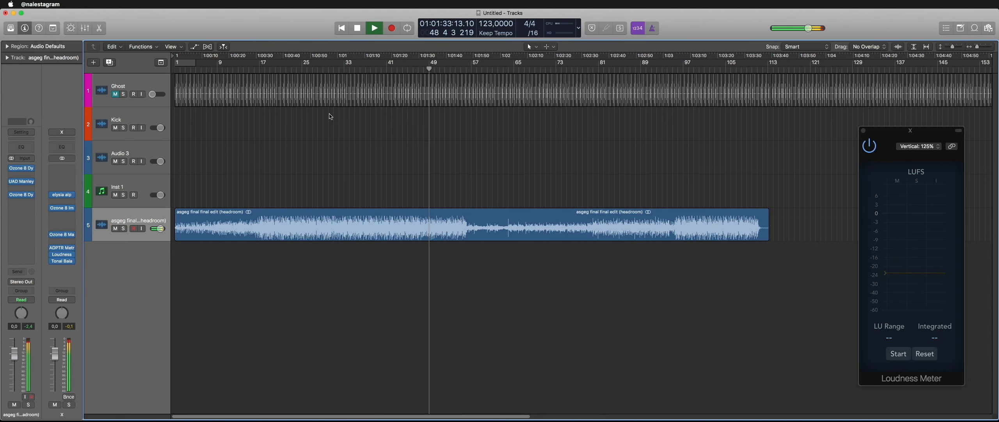
Insert FF Pro-Q 3 on the asgeg track and sweep a strongly boosted bell with Q 40 to about 1118 Hz.
click(21, 214)
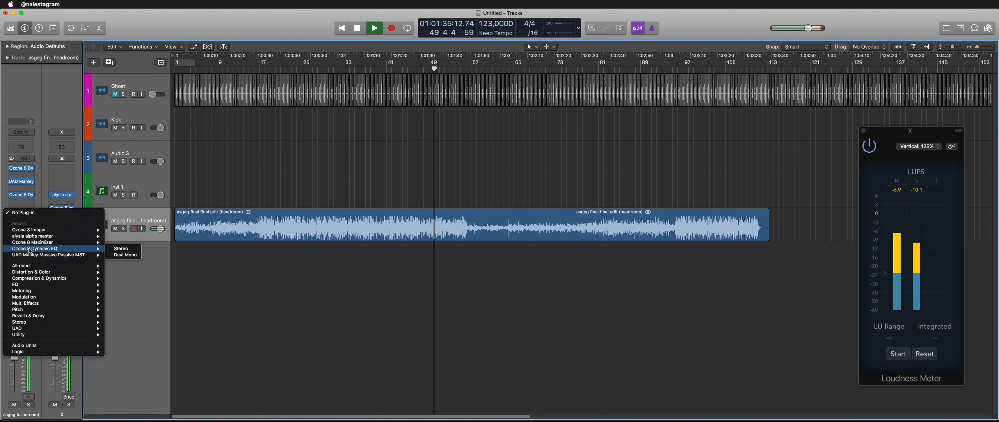
mouse_move(55, 284)
click(153, 311)
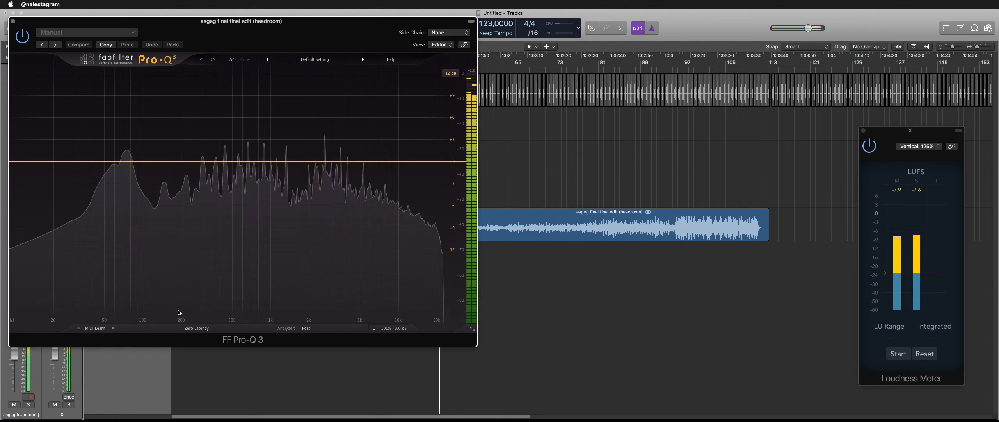
drag(268, 161, 277, 72)
scroll(279, 79, up, 10)
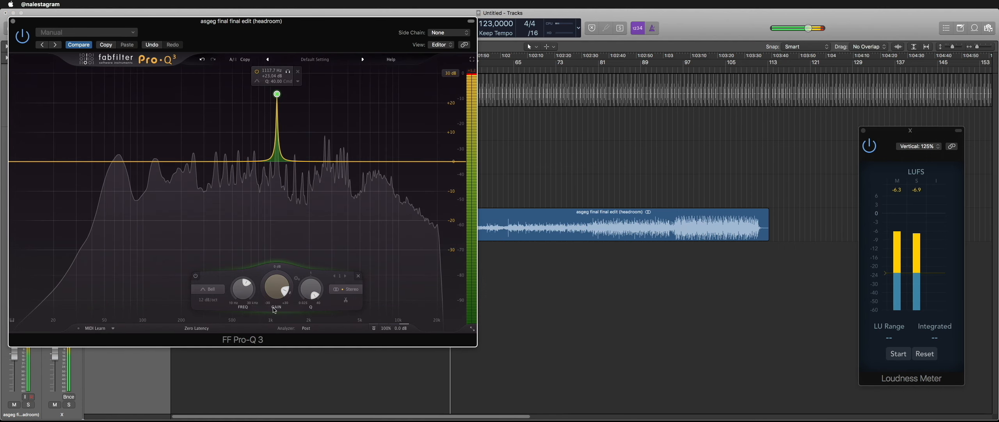
Set the 1118 Hz band's gain to 0 dB and dynamic range to about -1 dB, and narrow the EQ's display range to 3 dB.
double_click(274, 290)
text(0)
key(Return)
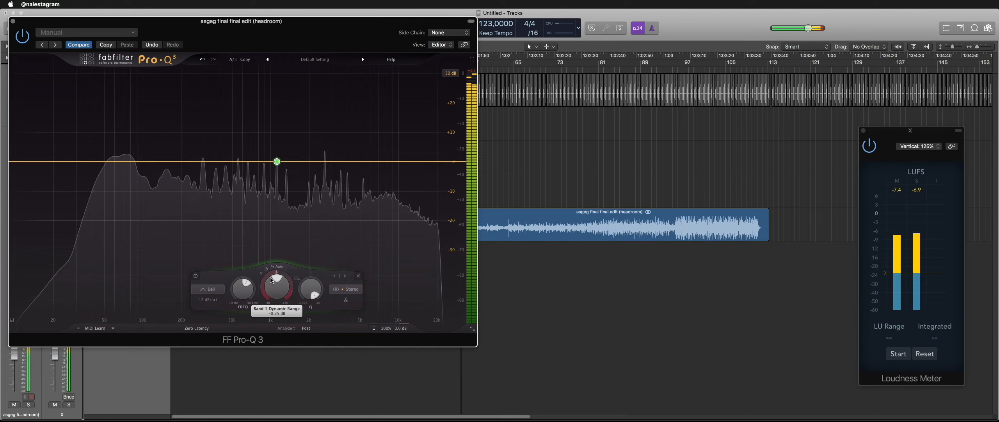
drag(262, 289, 264, 282)
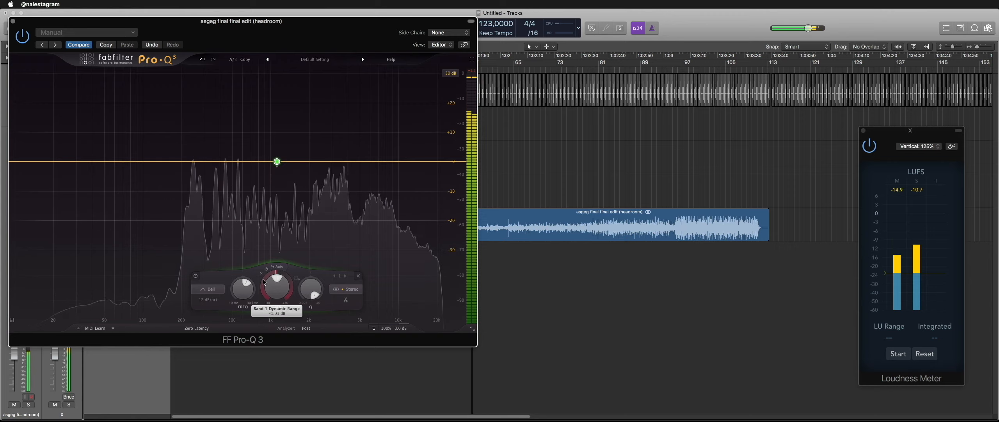
click(451, 73)
click(453, 77)
drag(196, 28, 699, 64)
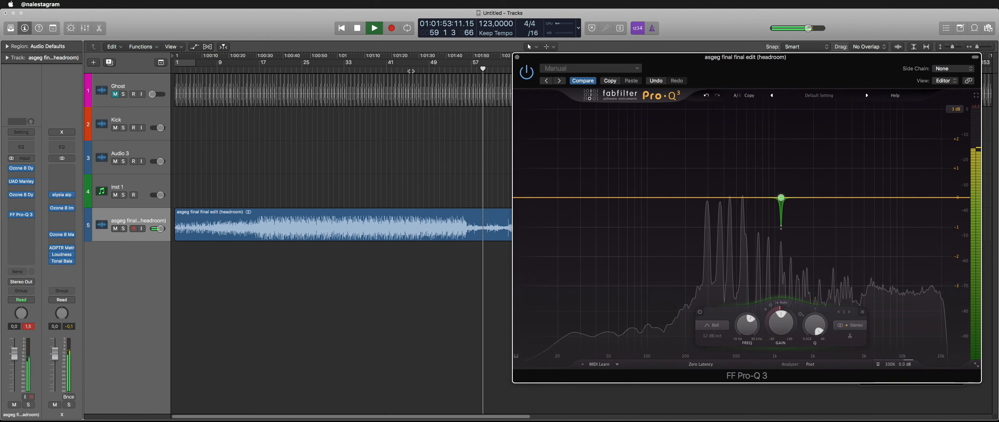
Add a second bell at about 881 Hz with Q 40, 0 dB gain and a dynamic range of about -1.5 dB.
double_click(766, 159)
scroll(767, 159, up, 10)
drag(768, 159, 769, 147)
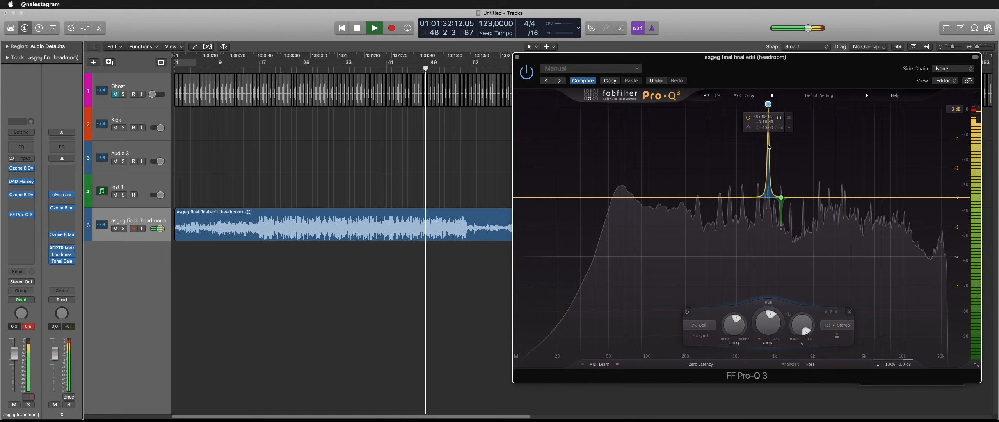
double_click(769, 327)
text(0)
key(Return)
drag(756, 332, 745, 337)
drag(745, 338, 739, 341)
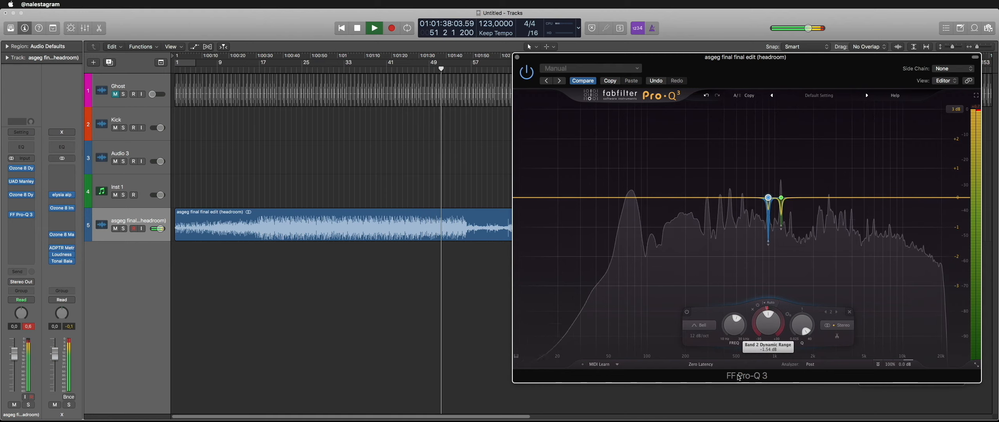
Add a third narrow bell at about 3530 Hz with 0 dB gain and a negative dynamic range, and close Pro-Q 3.
mouse_move(781, 198)
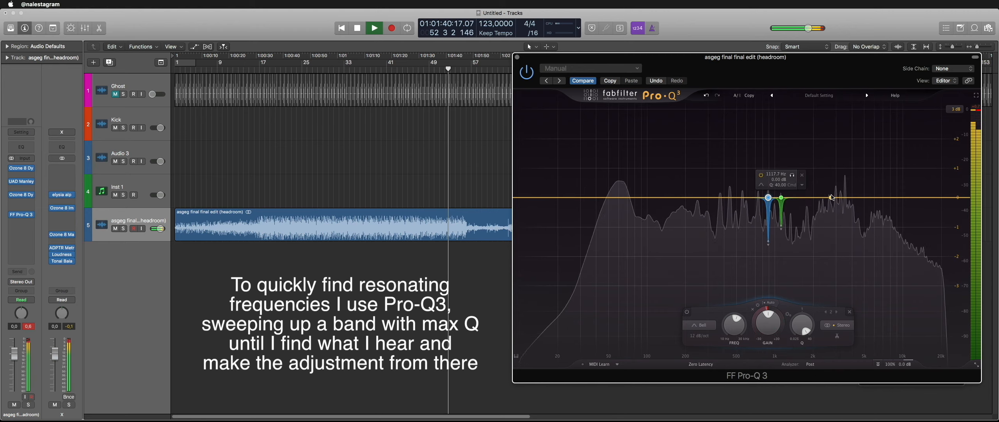
drag(830, 198, 845, 147)
double_click(847, 331)
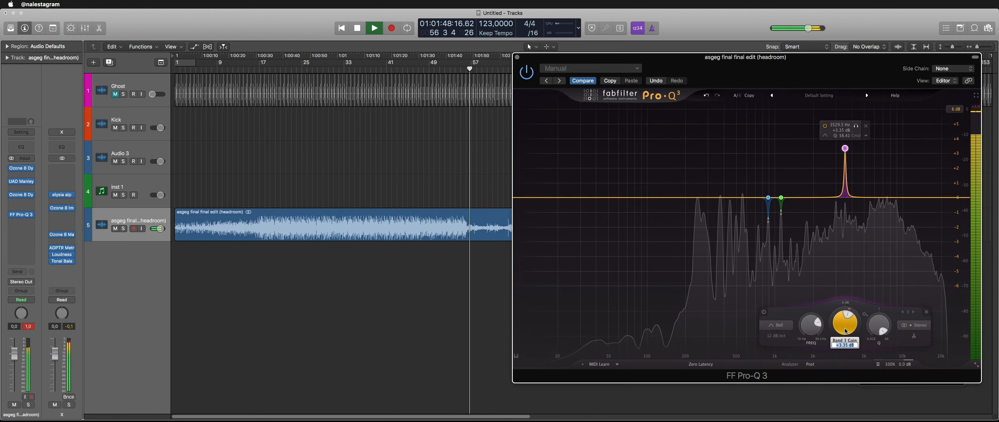
text(0)
key(Return)
drag(832, 330, 828, 338)
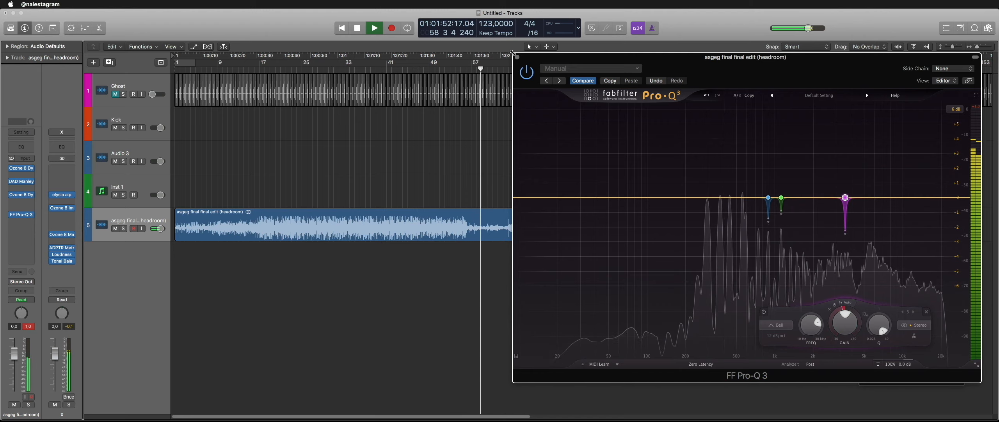
click(518, 57)
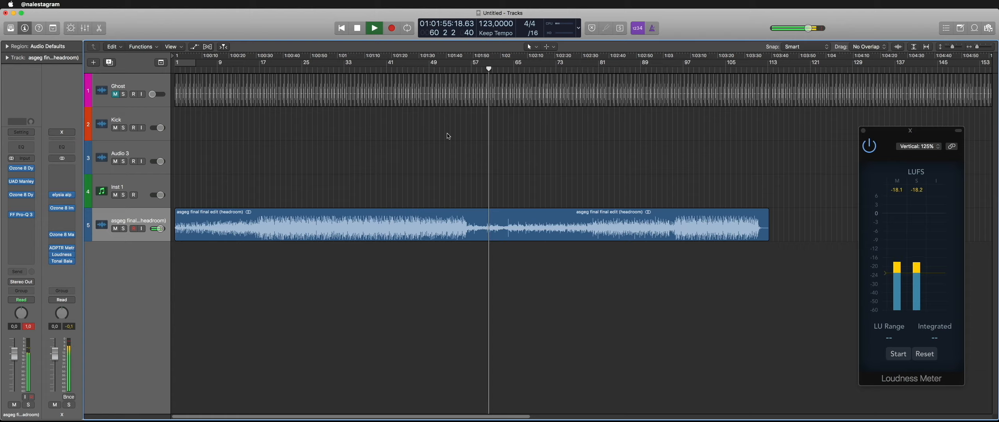
scroll(501, 164, right, 4)
scroll(519, 167, right, 2)
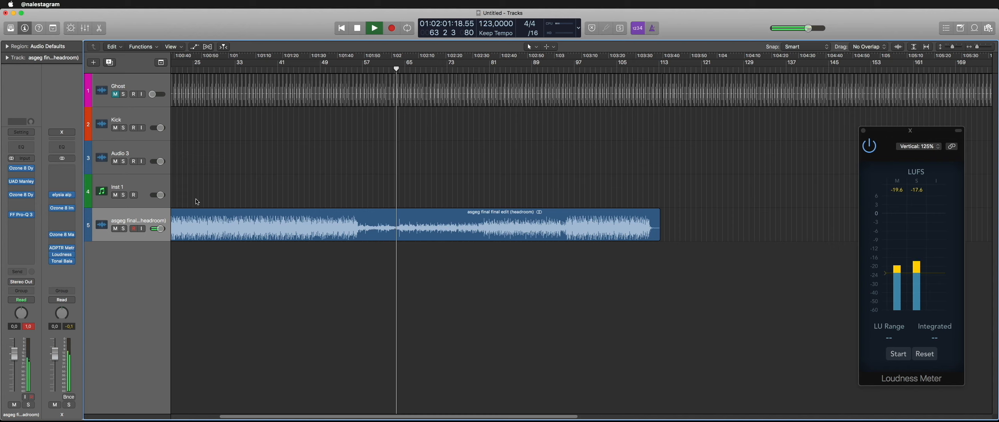
key(a)
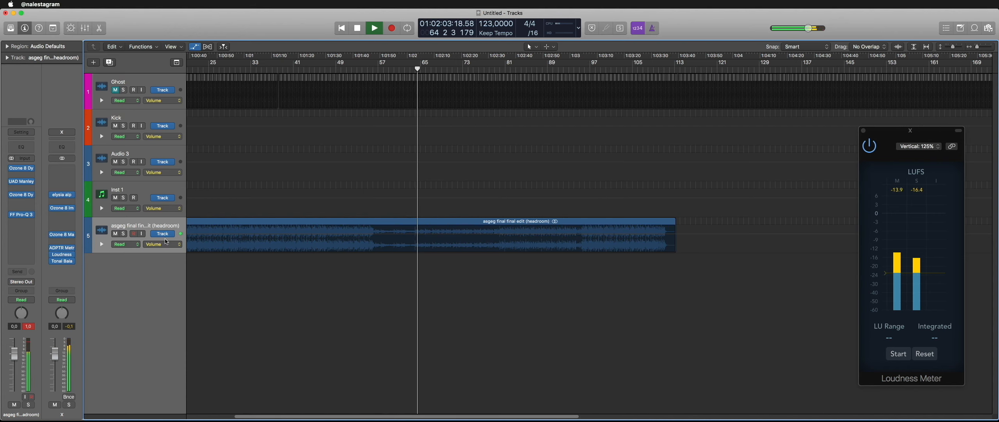
click(166, 245)
mouse_move(199, 318)
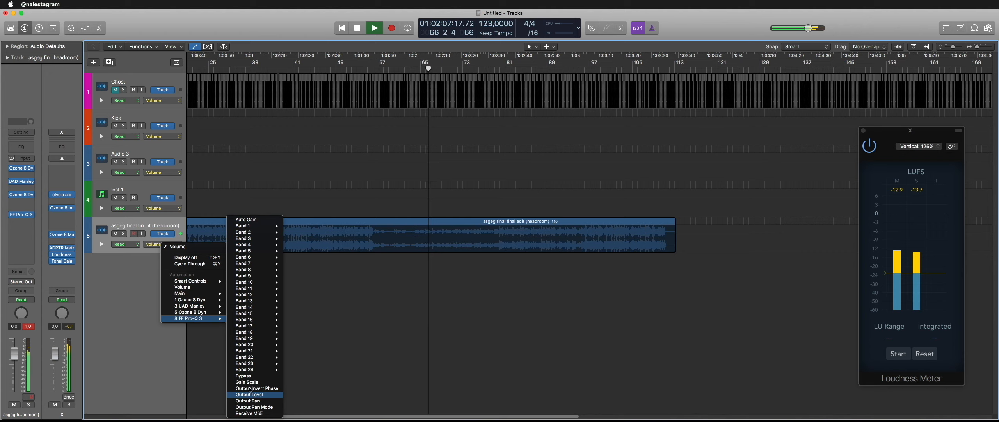
click(480, 241)
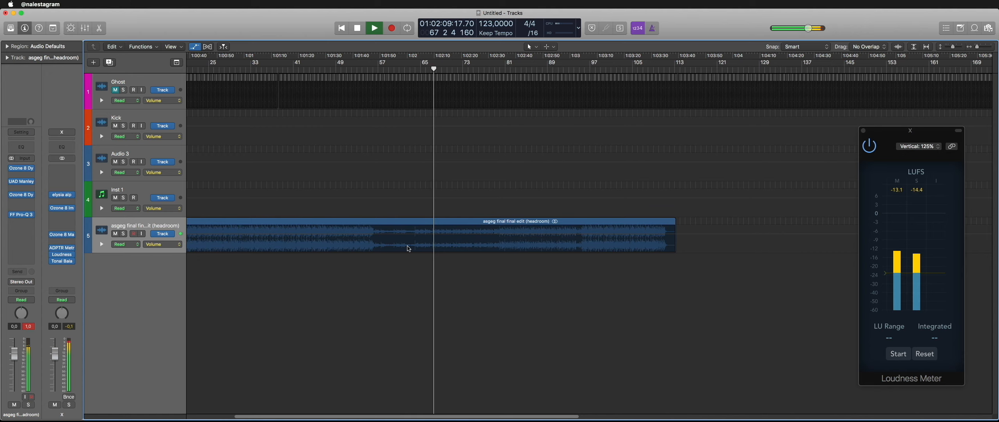
key(a)
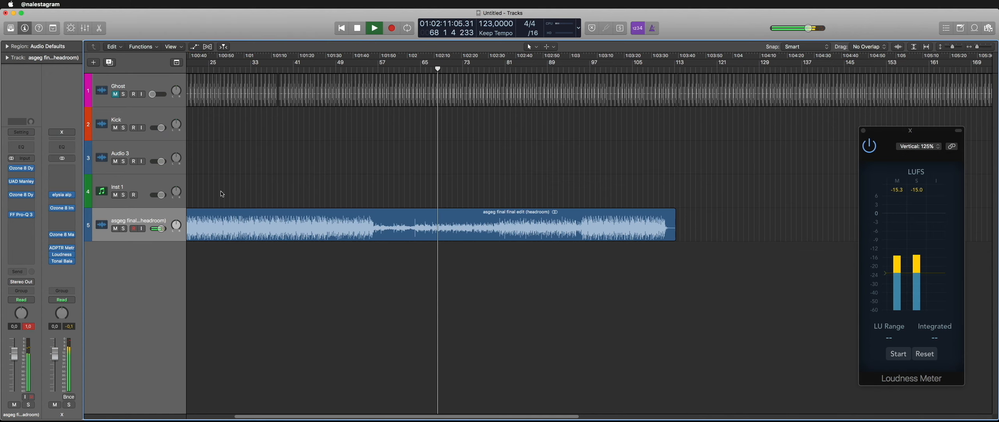
Review the threshold and ceiling of the Ozone 8 Maximizer on the X bus.
click(22, 221)
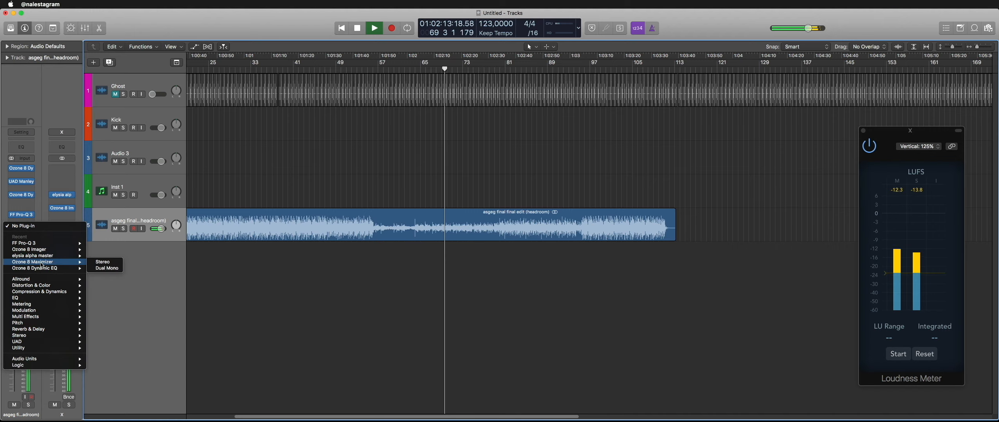
mouse_move(45, 291)
click(67, 204)
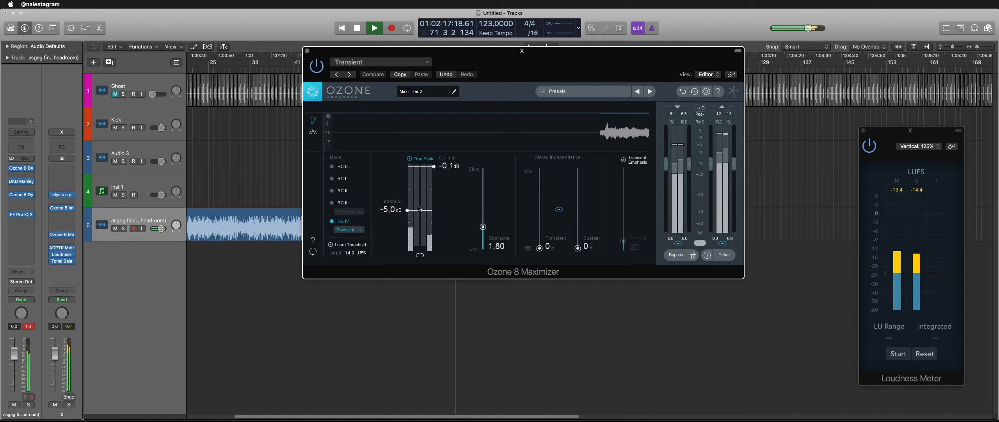
click(307, 51)
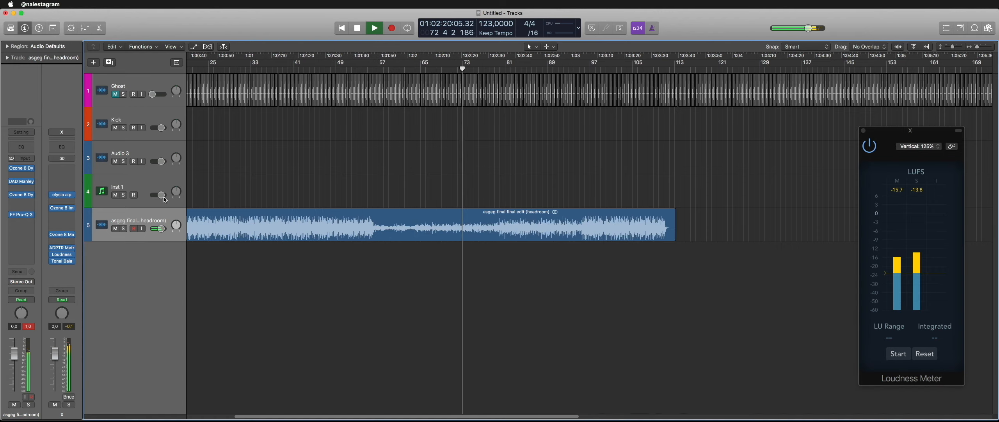
click(19, 227)
mouse_move(54, 297)
mouse_move(164, 309)
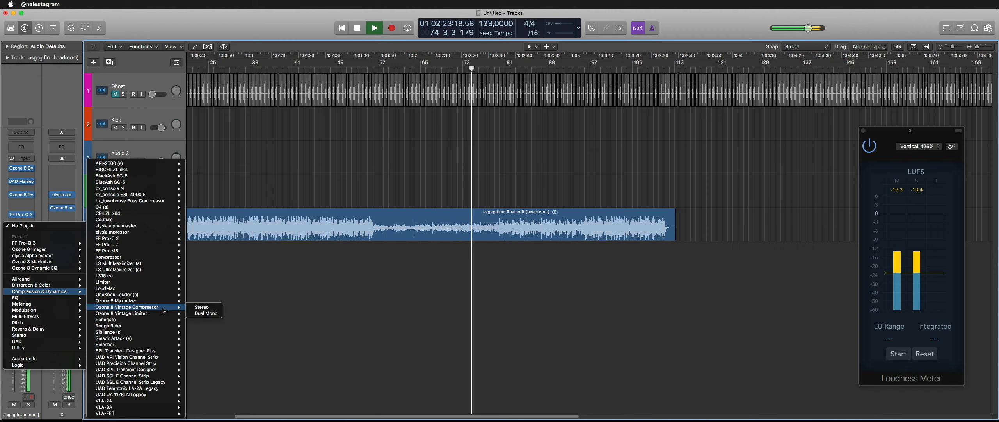
mouse_move(162, 351)
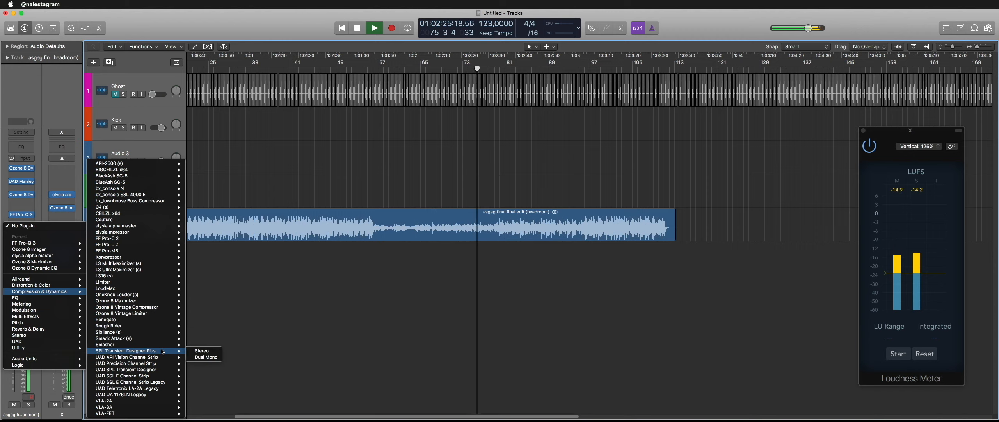
click(253, 164)
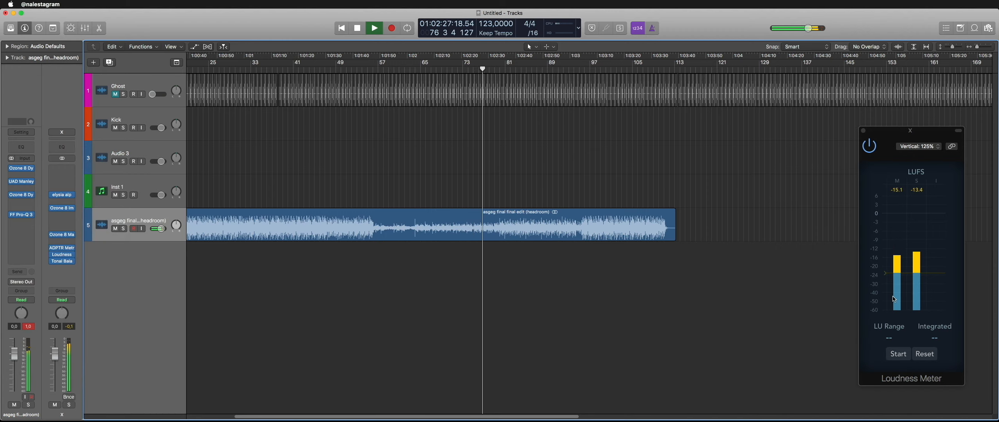
Reposition the Loudness Meter window slightly inward from the screen edge.
drag(937, 135, 928, 133)
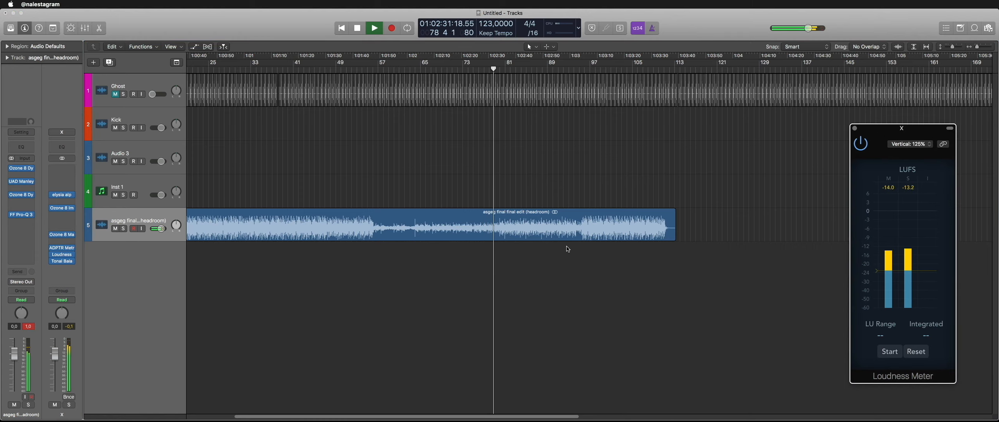
scroll(567, 249, left, 5)
scroll(568, 248, right, 2)
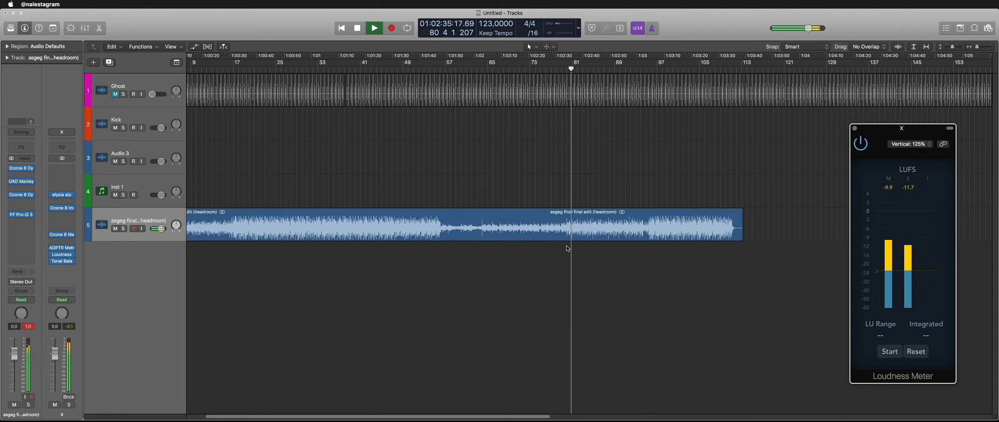
Review the elysia alpha master compressor on the X bus and open the Ozone 8 Imager.
click(61, 195)
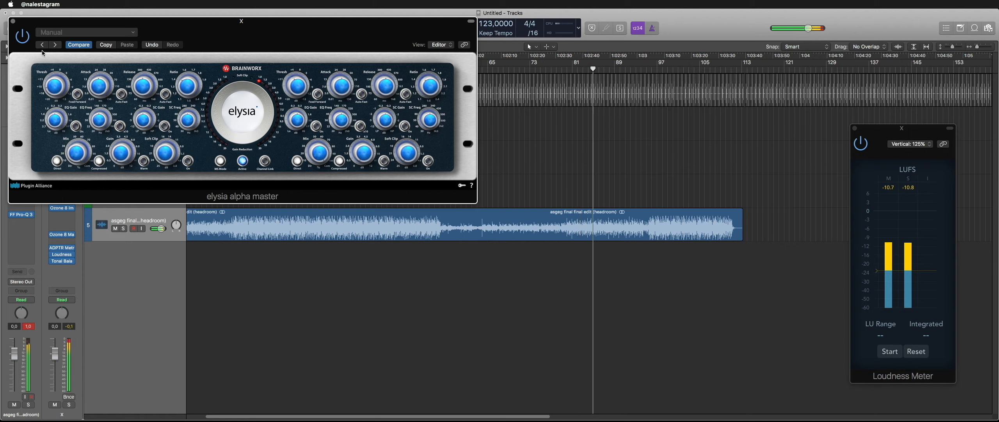
click(5, 13)
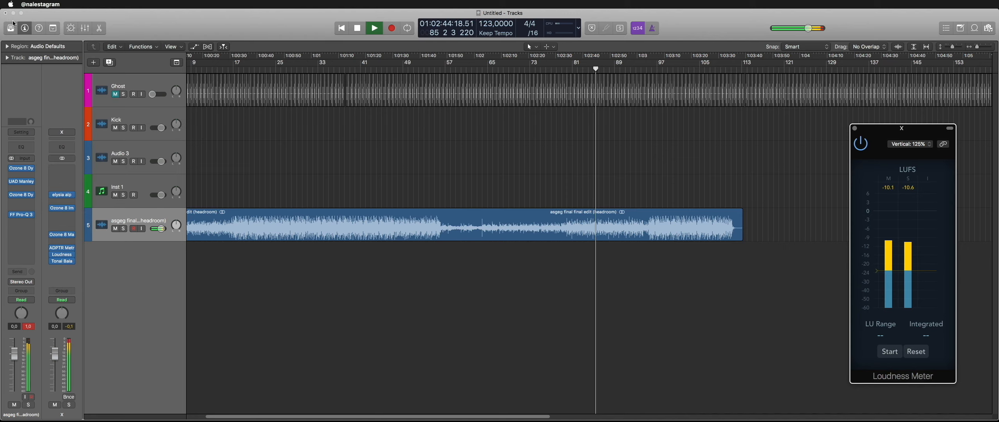
click(66, 219)
click(69, 242)
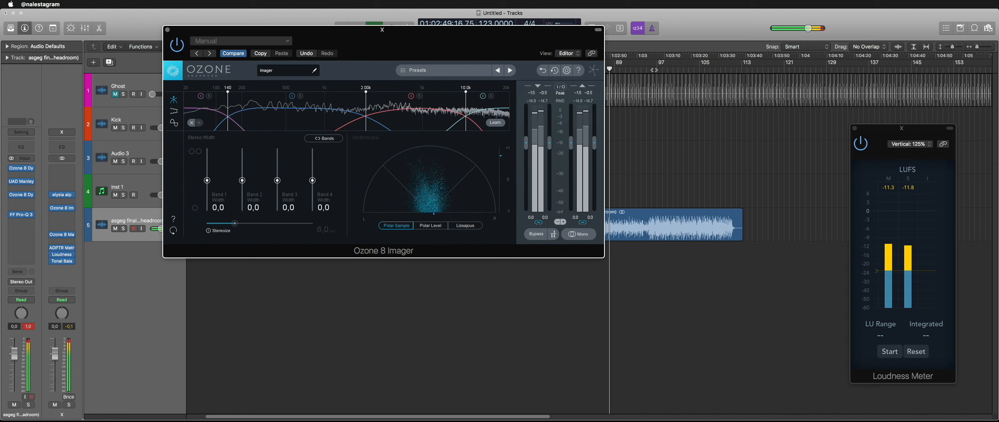
Remove the Imager's fourth band, set band 3 width to 36.7, and move the upper crossover to about 2.30 kHz.
click(355, 267)
drag(242, 180, 281, 162)
right_click(500, 110)
click(512, 113)
drag(373, 121, 374, 119)
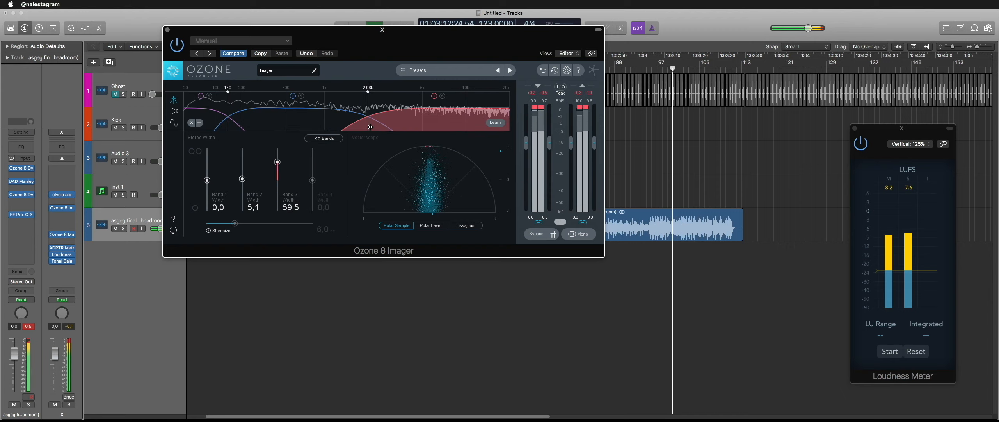
drag(277, 162, 278, 168)
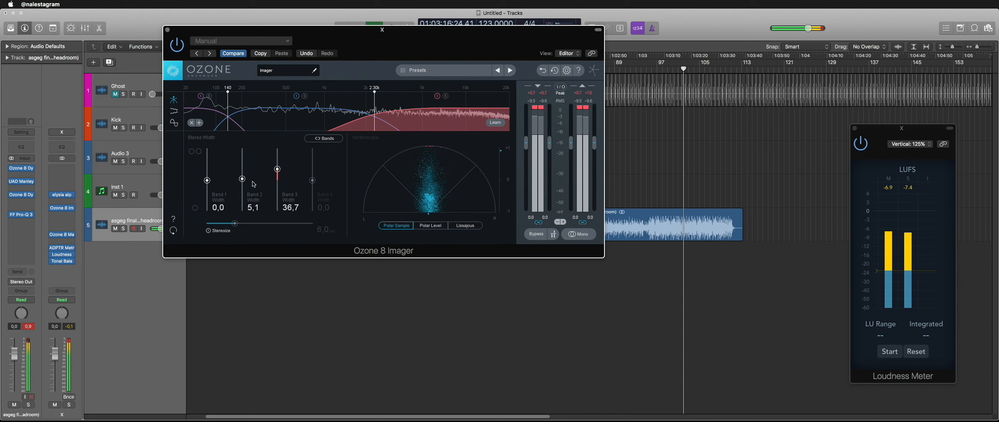
Move the Imager's low crossover to about 99 Hz, audition narrower widths on bands 1 and 2, and reset both widths to 0.
drag(206, 180, 207, 211)
drag(230, 109, 215, 109)
alt+click(208, 211)
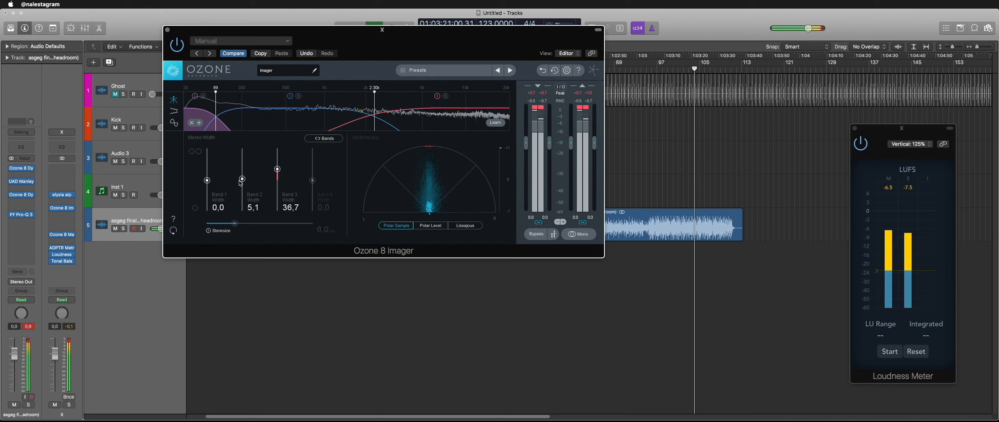
drag(242, 179, 243, 211)
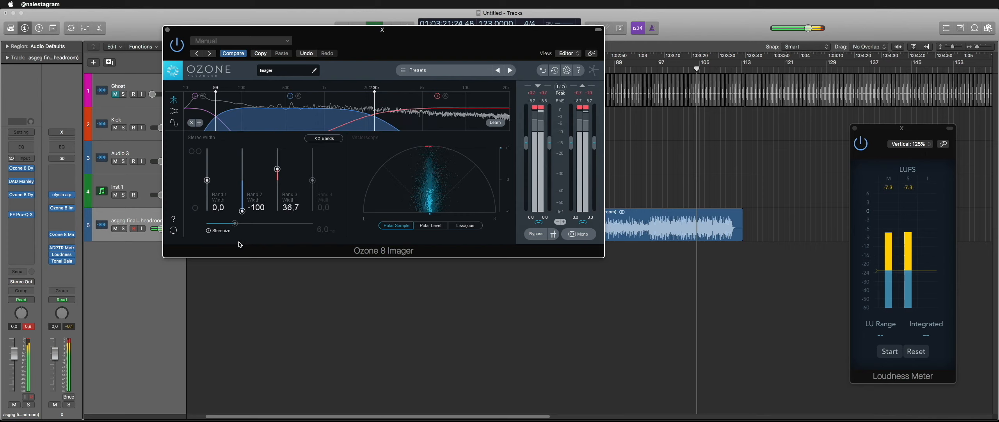
alt+click(242, 211)
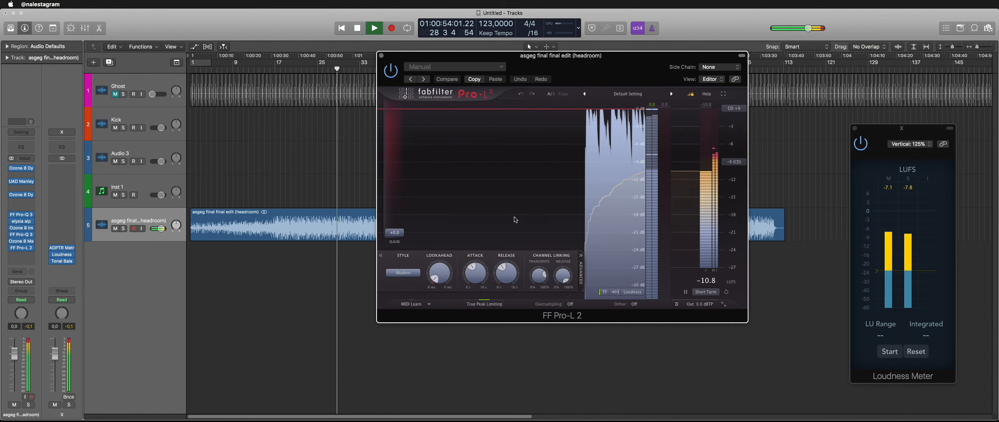
Adjust the lookahead, release and gain of the FF Pro-L 2 limiter on the asgeg track.
drag(440, 275, 482, 300)
drag(507, 273, 557, 297)
drag(402, 233, 403, 230)
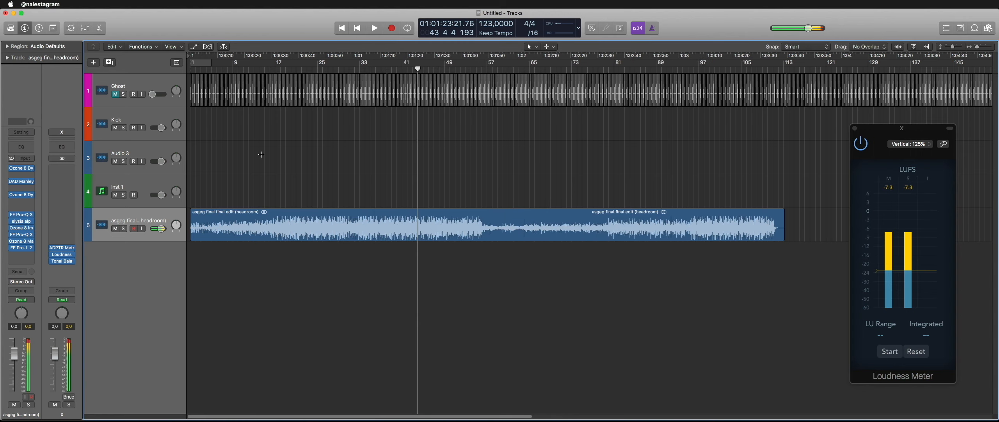
Duplicate the asgeg track with its settings and copy its audio region onto the new Audio 5 track.
key(super+d)
drag(218, 236, 213, 267)
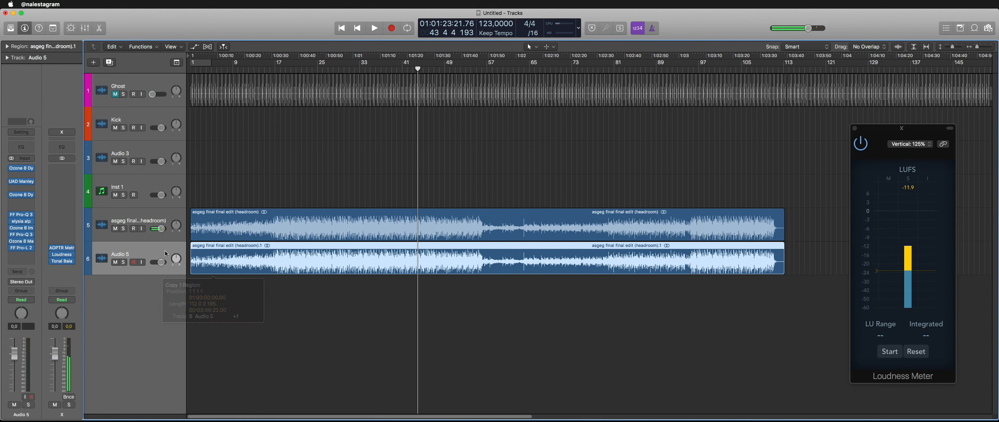
Remove every insert plug-in from the Audio 5 channel.
click(32, 168)
click(32, 180)
click(31, 182)
click(32, 194)
click(32, 197)
click(33, 206)
click(32, 215)
click(33, 227)
click(32, 228)
click(33, 236)
click(33, 228)
click(33, 237)
click(32, 235)
click(32, 246)
click(33, 242)
click(33, 253)
click(32, 249)
click(33, 259)
Insert FF Pro-Q 3 on the empty Audio 5 channel and make a slight adjustment in it.
click(30, 168)
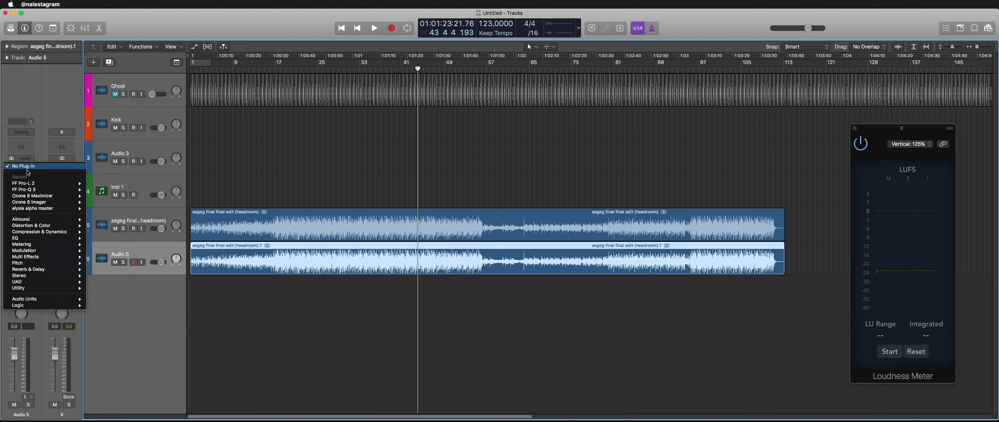
click(43, 191)
drag(396, 297, 397, 295)
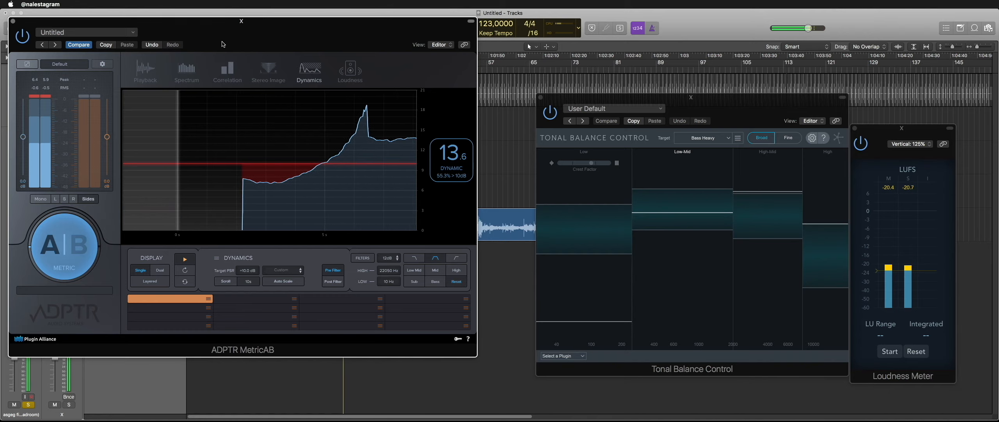
Move ADPTR MetricAB to a higher insert slot on the X bus and insert FF Pro-Q 3 directly after it.
drag(221, 41, 471, 49)
drag(63, 248, 64, 235)
click(63, 241)
mouse_move(65, 269)
click(144, 269)
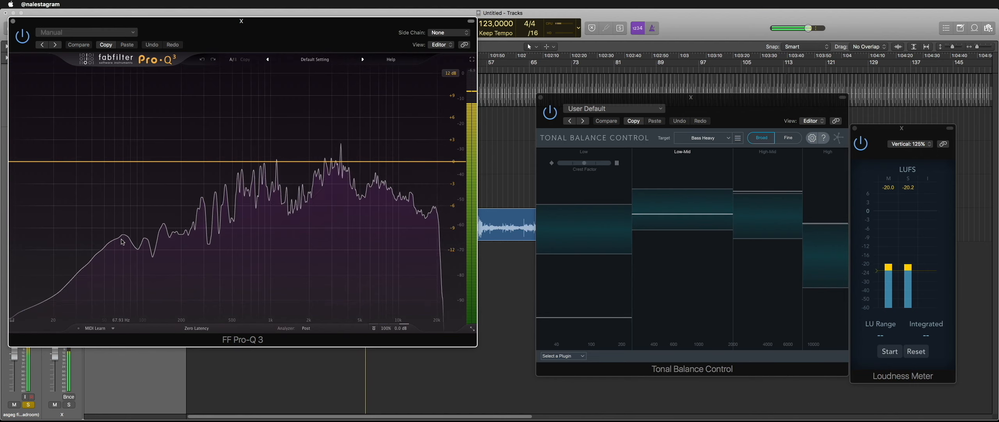
click(13, 22)
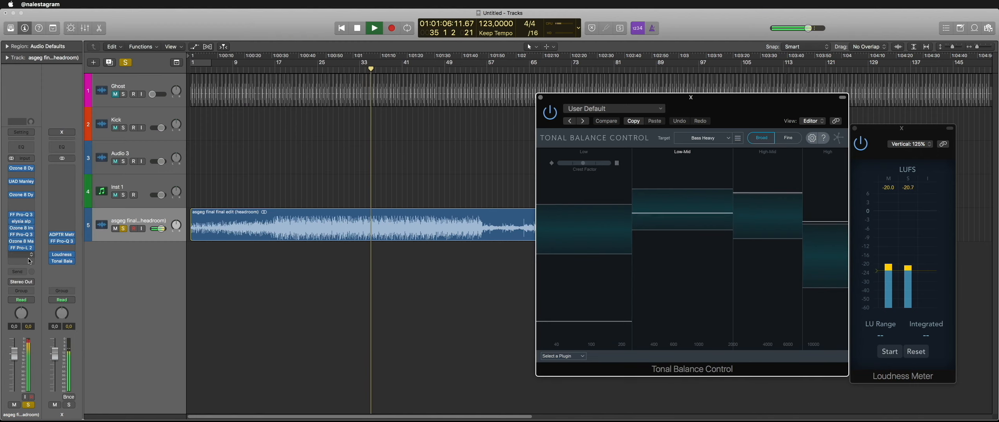
Set the band 1 width to -30.4 in the asgeg track's Ozone 8 Imager and close the plug-in.
click(23, 229)
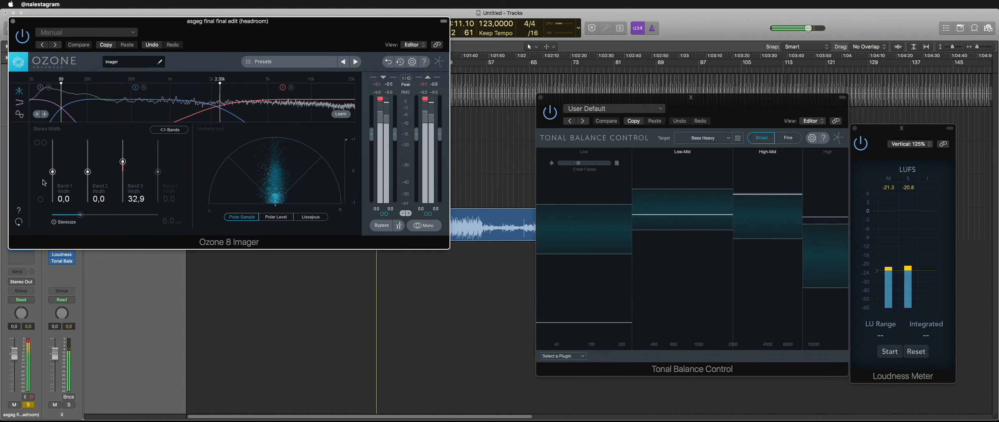
mouse_move(53, 171)
mouse_down()
mouse_move(50, 212)
mouse_move(52, 180)
mouse_up()
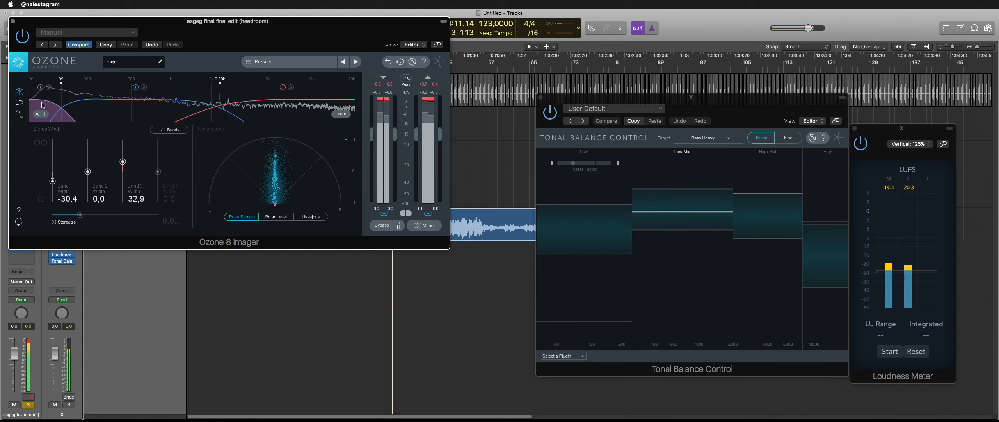
click(13, 22)
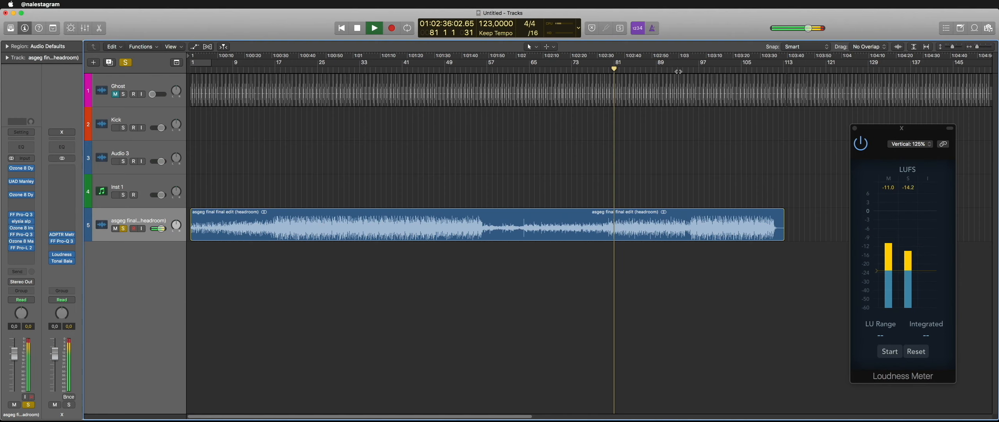
Play the track's final section and set a cycle range covering the whole asgeg region from bar 1.
click(678, 70)
scroll(766, 186, right, 1)
scroll(766, 186, left, 1)
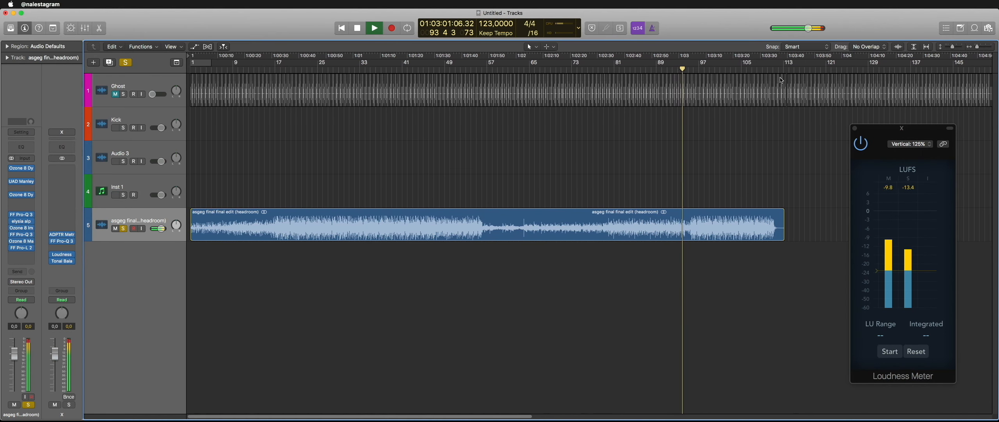
drag(791, 67, 191, 65)
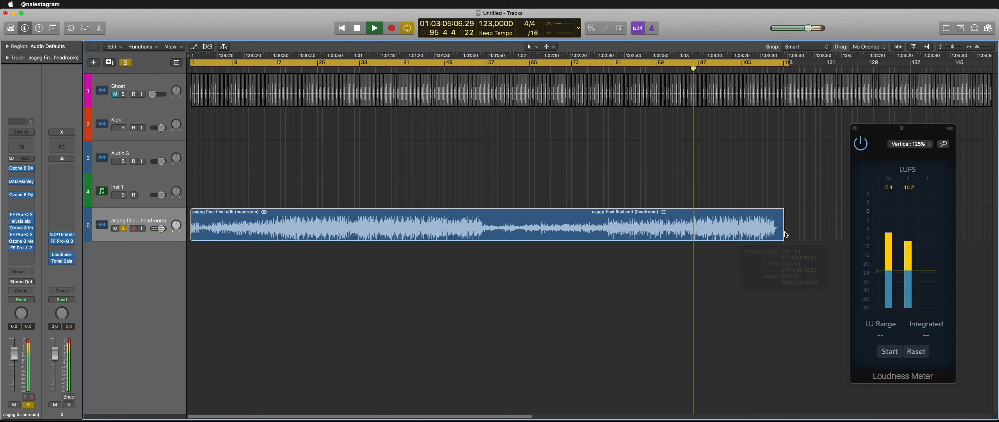
Trim the asgeg region's end to about bar 113 with a short fade-out, and align the cycle end with it.
scroll(785, 232, up, 5)
scroll(784, 232, right, 3)
drag(741, 229, 742, 230)
key(t)
key(a)
key(t)
key(t)
drag(767, 64, 739, 79)
click(754, 185)
key(super+Left)
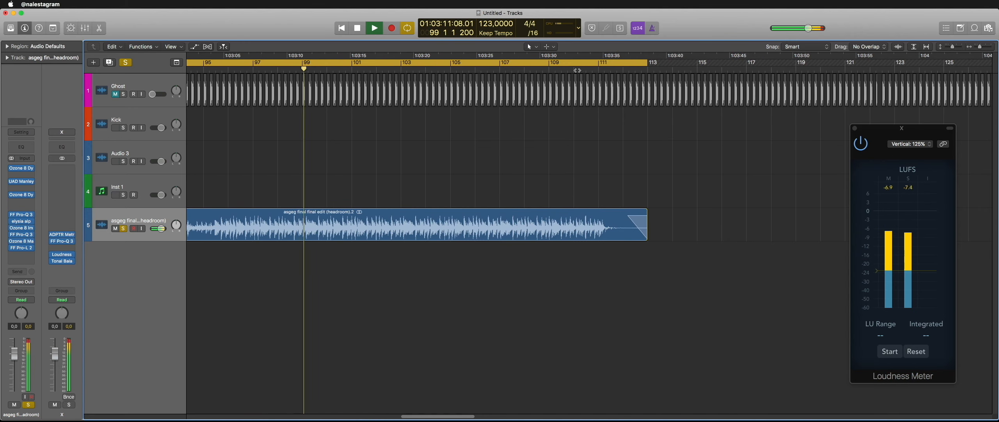
Play the ending from about bar 110 and lengthen the asgeg region's fade-out.
click(577, 70)
key(super+Right)
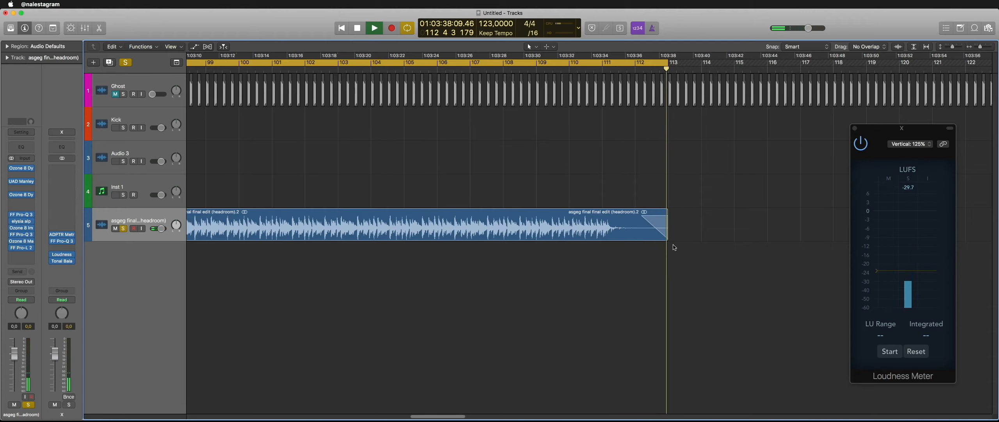
right_click(636, 213)
click(635, 217)
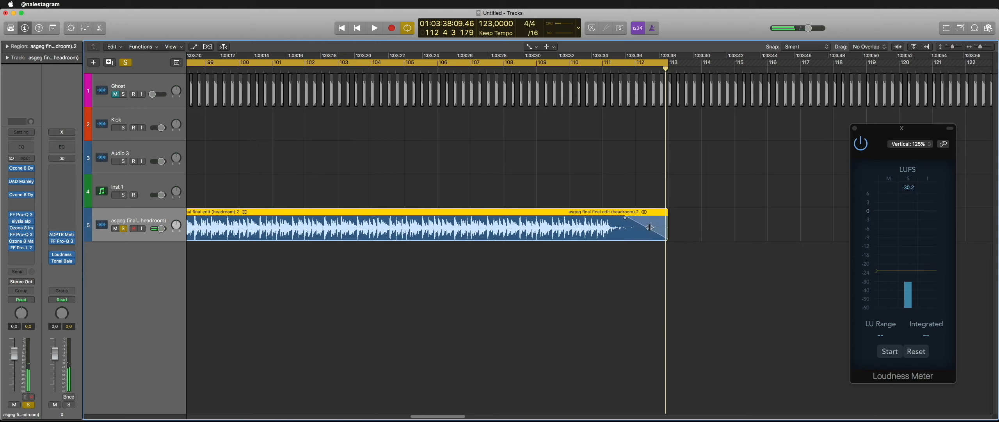
key(t)
key(t)
Extend the asgeg region and the cycle range slightly past bar 113, and turn cycling off.
drag(667, 237, 682, 238)
drag(666, 64, 674, 64)
click(689, 112)
key(c)
Play the ending from about bar 111 and redraw the fade-out to start between bars 111 and 112.
click(611, 72)
key(space)
key(t)
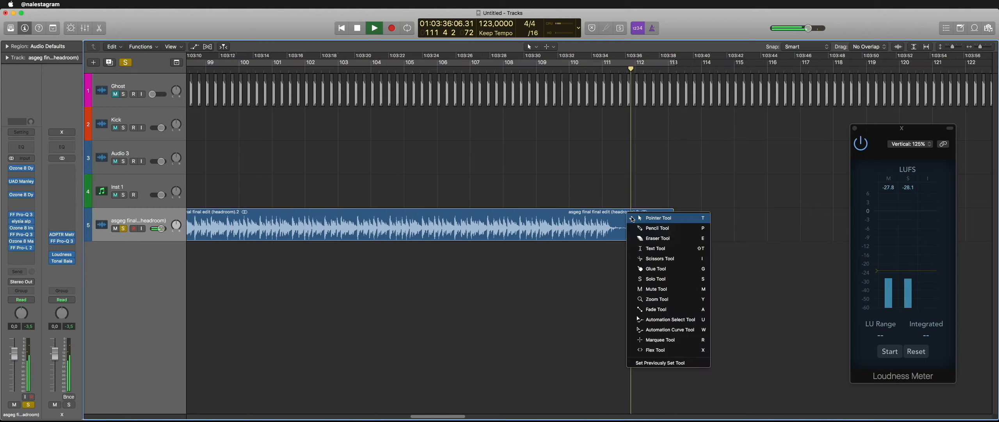
key(a)
drag(633, 219, 623, 217)
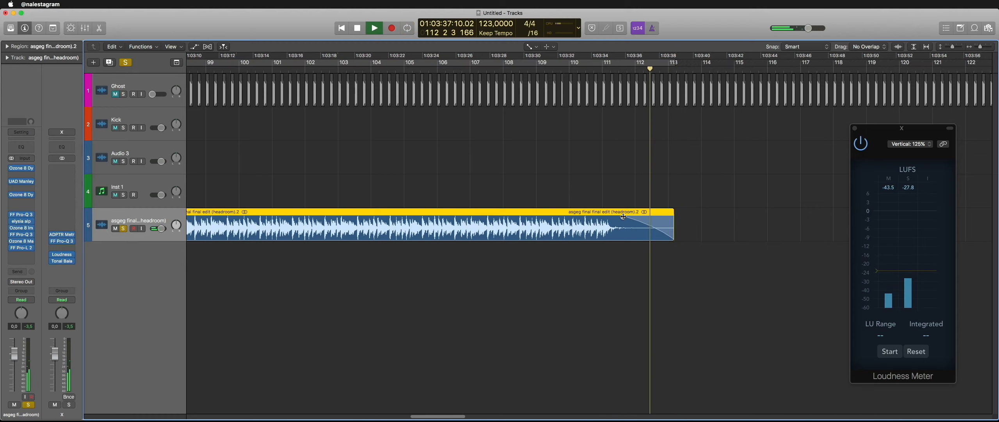